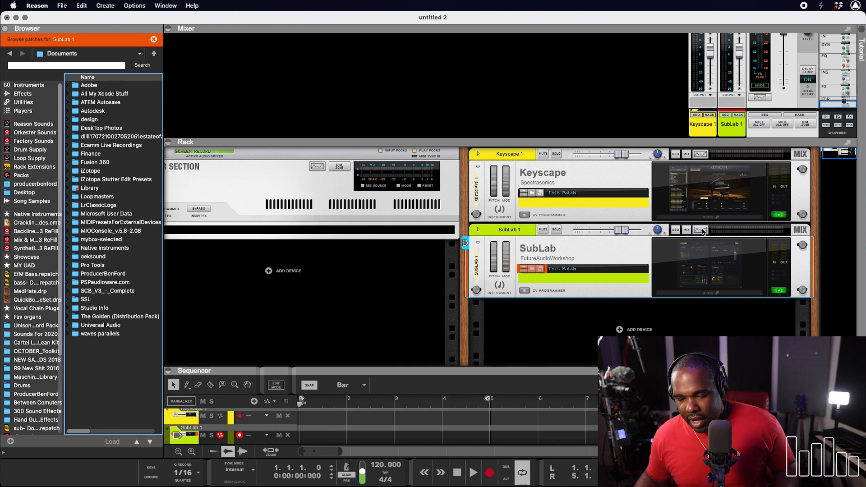
- Add the XLN Audio XO instrument to the rack and move it into its own column
click(635, 326)
click(122, 403)
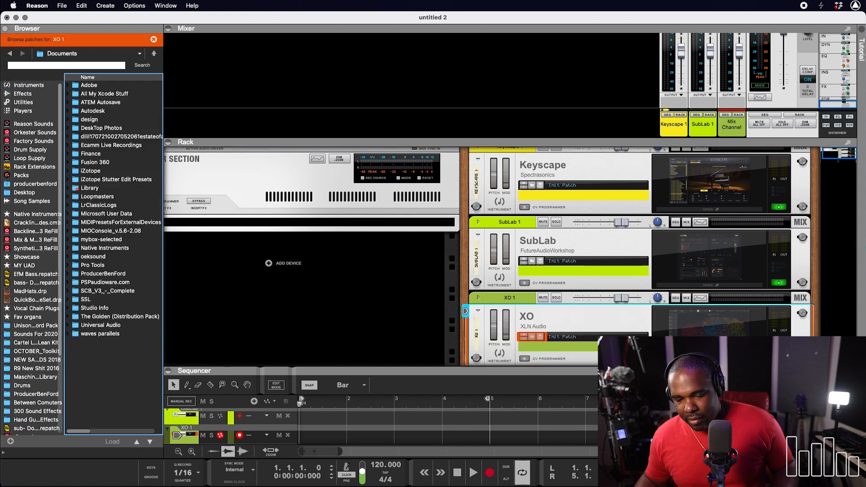
click(511, 295)
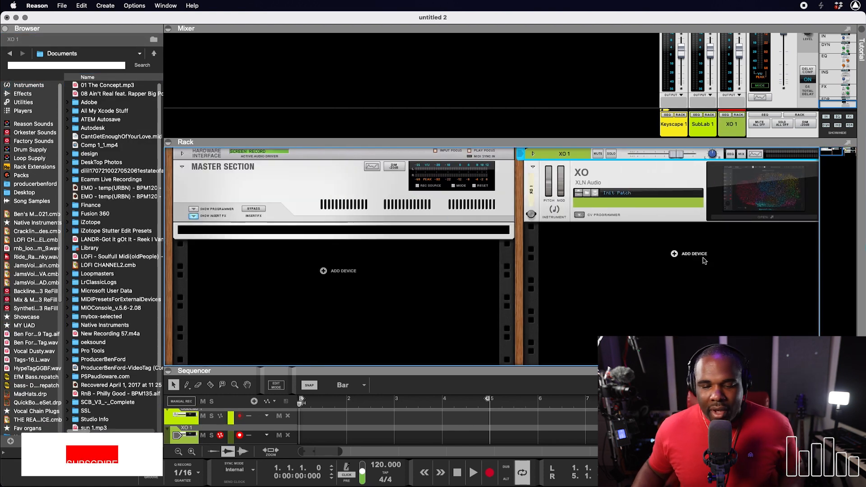
scroll(614, 226, right, 4)
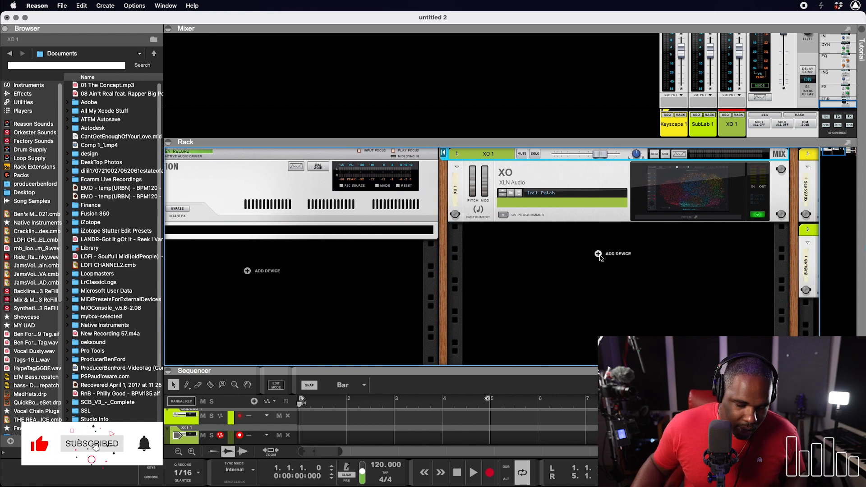
- Create a Mix Channel beneath XO and duplicate it until there are five mix channels
right_click(600, 258)
mouse_move(632, 339)
drag(492, 269, 492, 341)
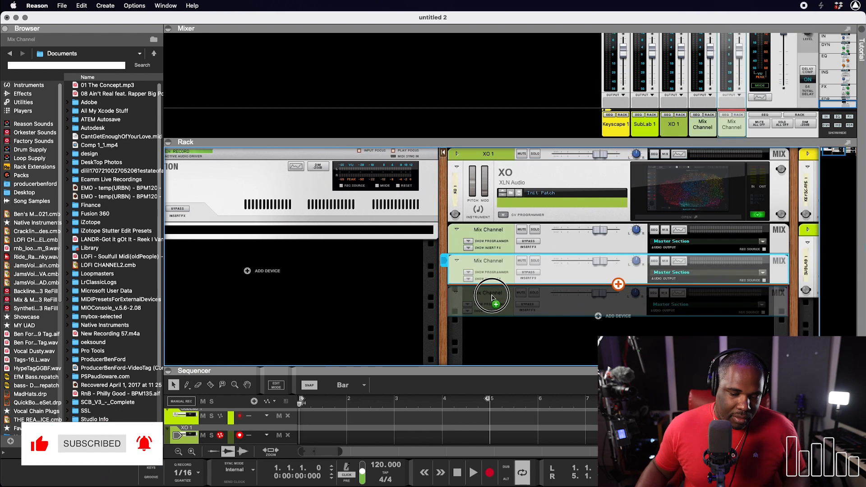
scroll(492, 341, down, 3)
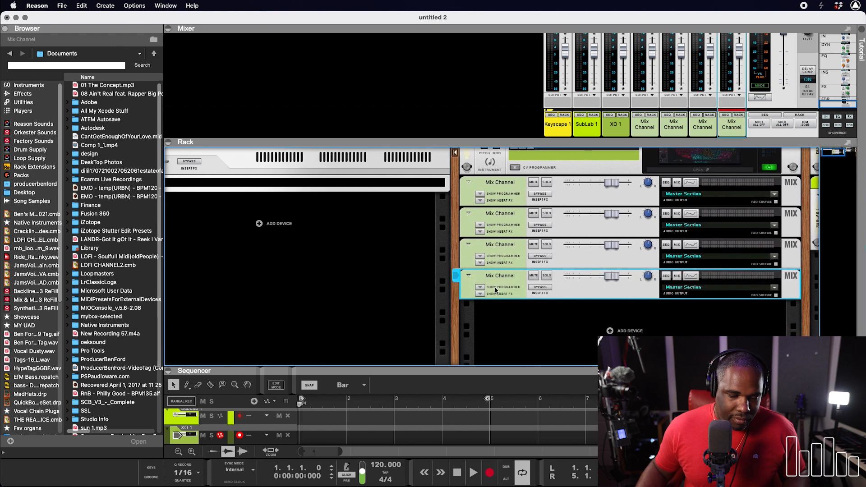
drag(495, 292, 496, 319)
scroll(495, 318, down, 1)
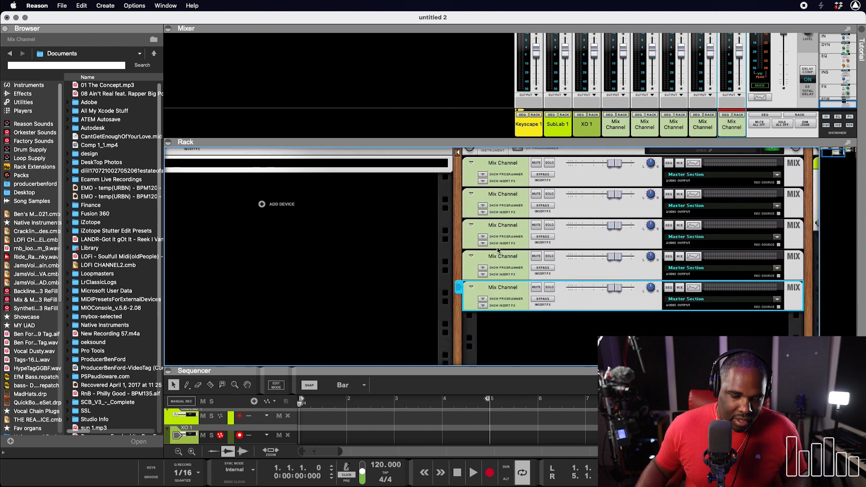
- Duplicate the last four mix channels as a group and delete one surplus channel to reach eight
shift+click(495, 210)
drag(495, 209, 503, 331)
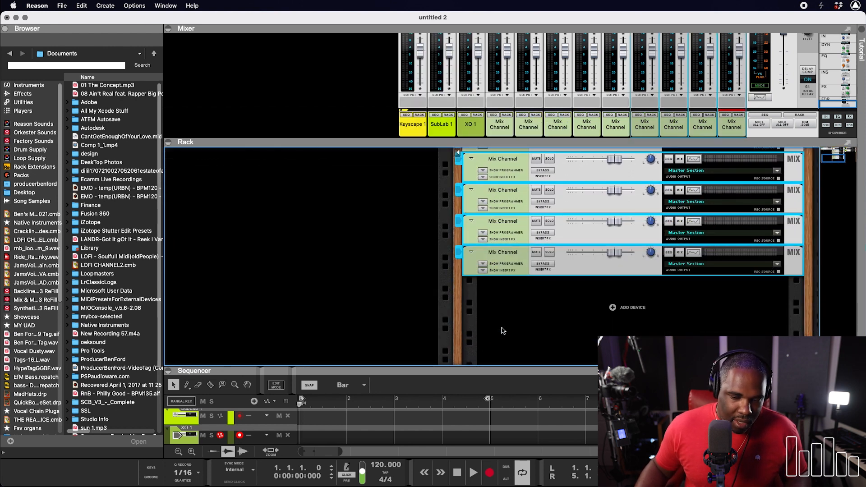
scroll(504, 311, up, 5)
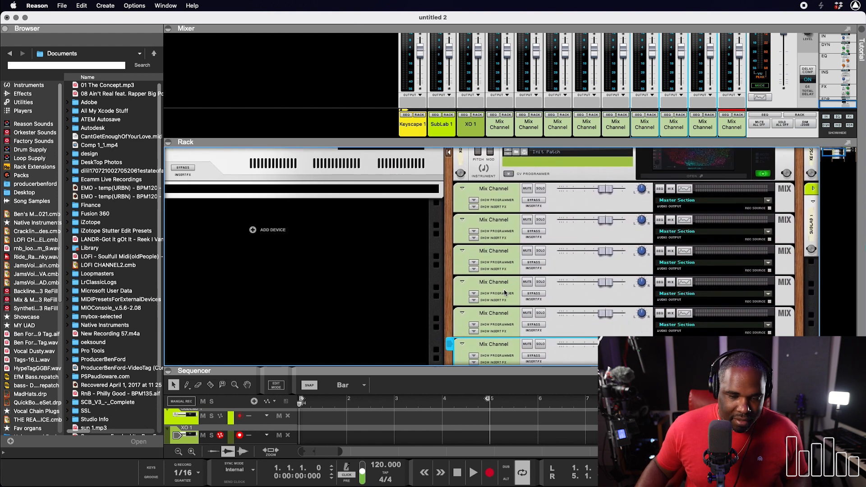
scroll(505, 292, down, 2)
key(Delete)
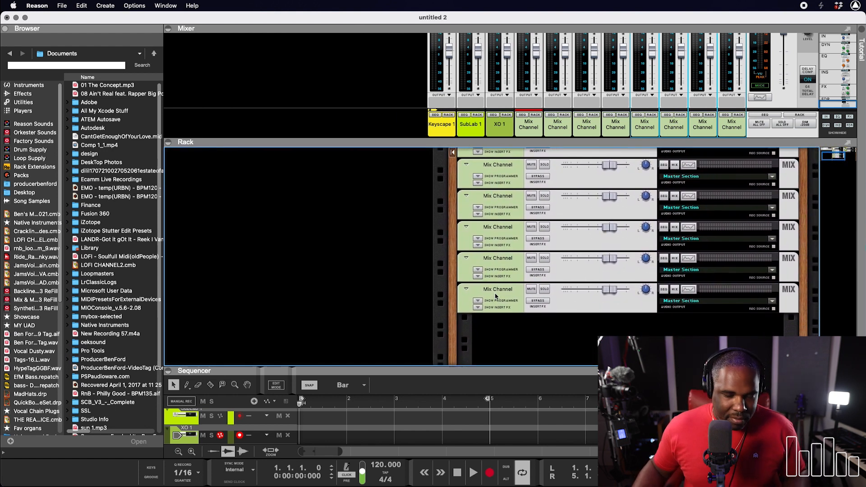
- Show the back of the rack, expand XO's optional connections, and cable its main stereo output to the first mix channel
scroll(496, 296, up, 3)
key(Tab)
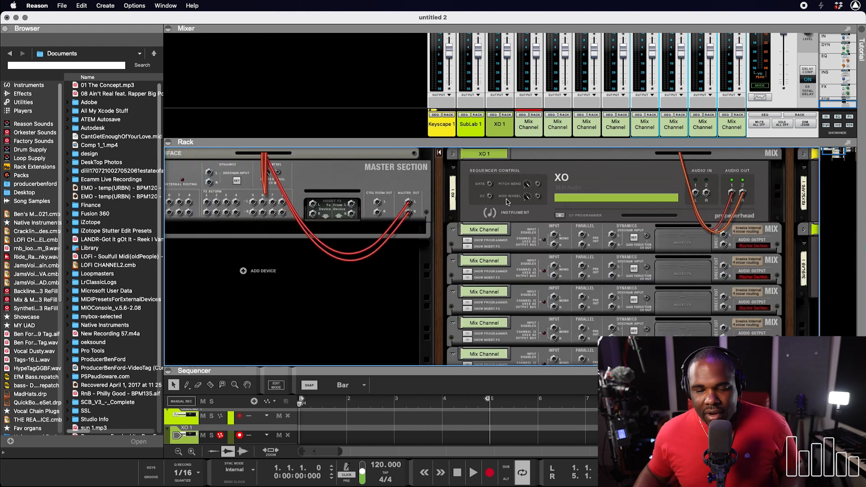
click(566, 218)
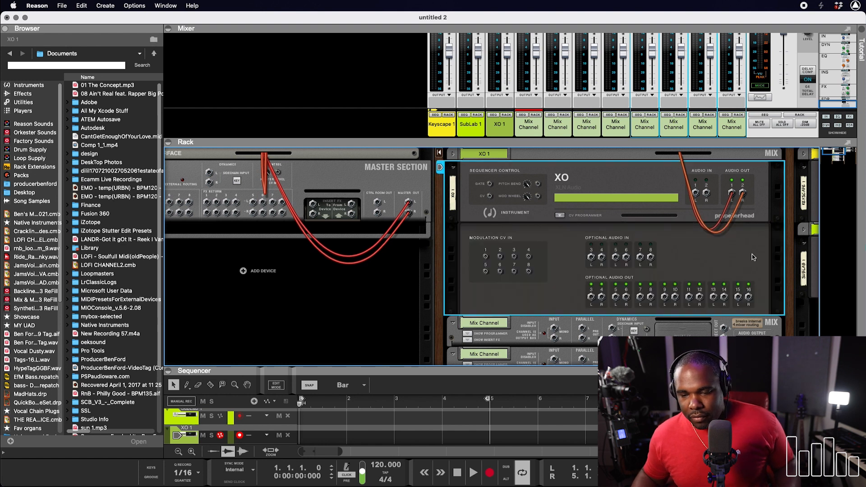
scroll(752, 257, down, 2)
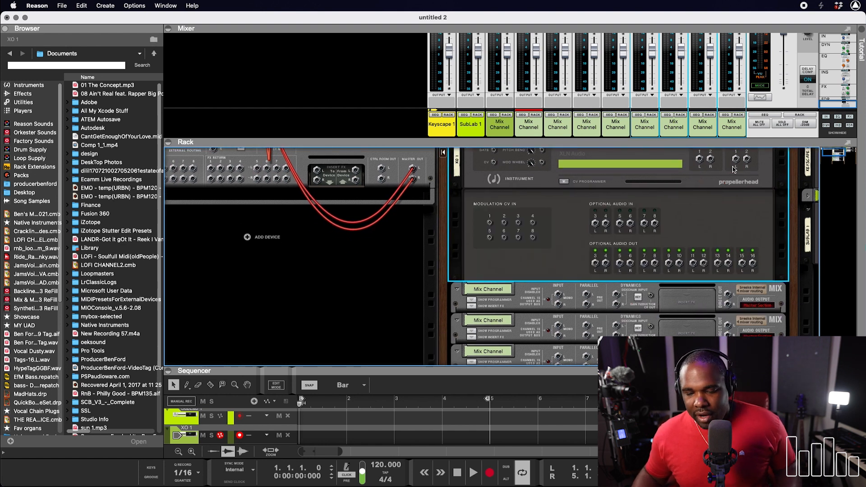
scroll(733, 169, up, 2)
drag(733, 194, 554, 311)
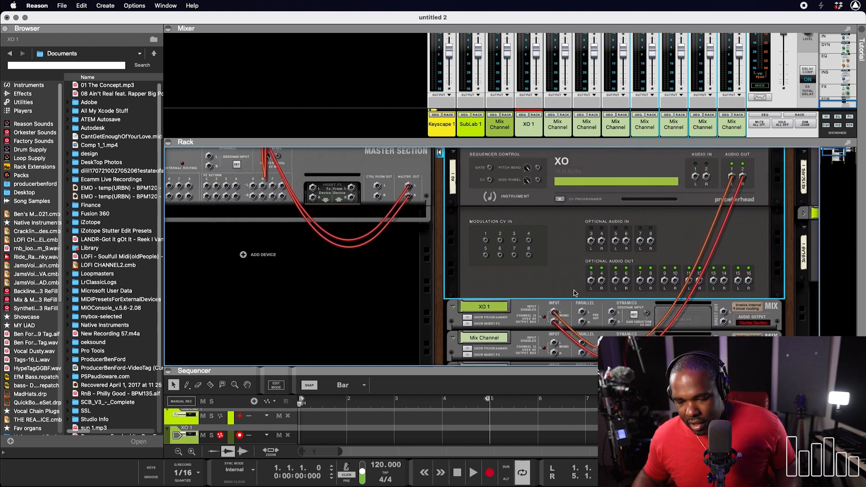
- Cable XO's optional output pairs 3/4 through 15/16 to the remaining mix channels in order
scroll(803, 183, up, 1)
drag(589, 297, 552, 343)
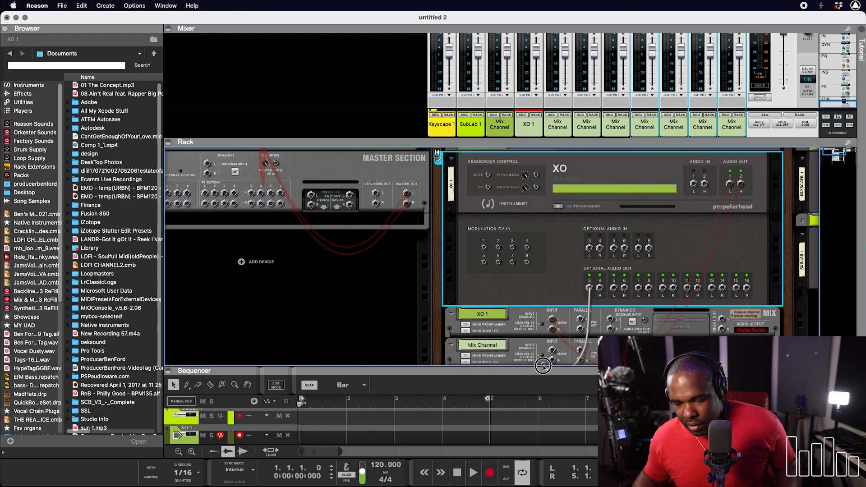
drag(613, 226, 552, 289)
drag(638, 189, 553, 308)
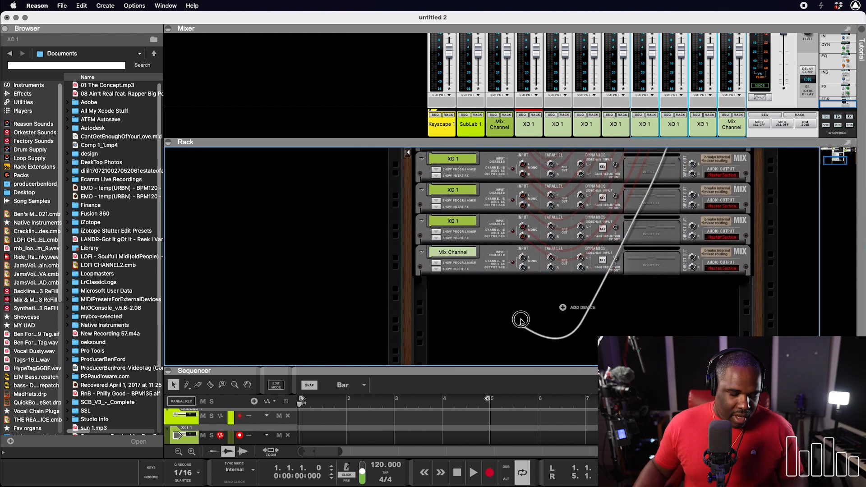
- Return the rack to its front side and hide XO's CV programmer
key(Tab)
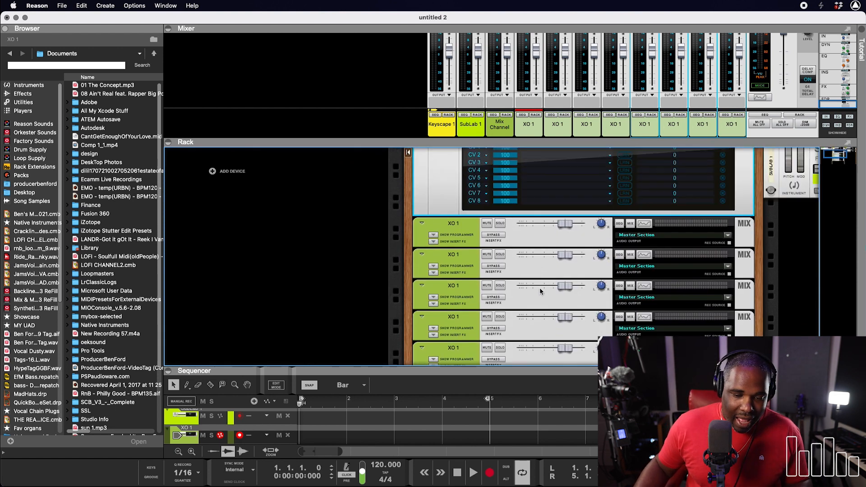
scroll(541, 291, up, 5)
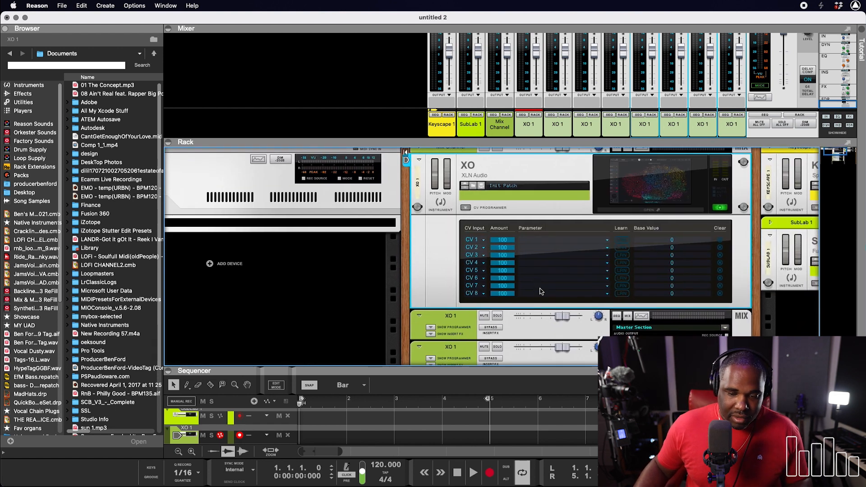
click(459, 215)
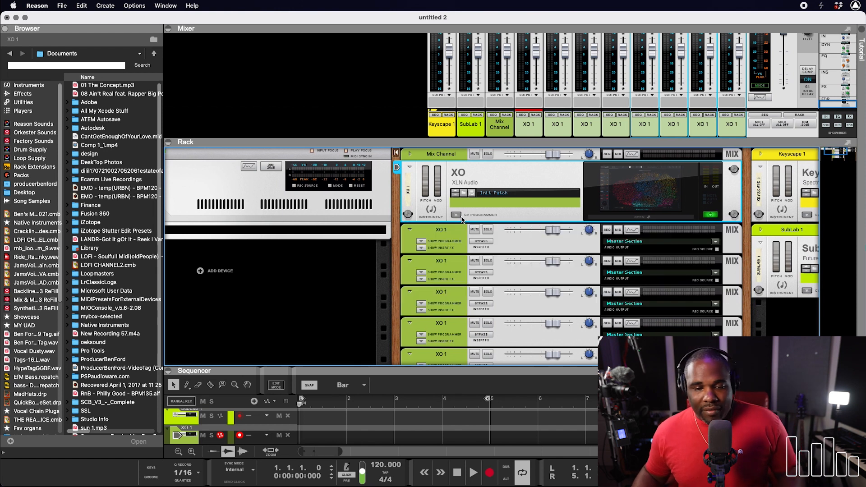
- Open XO's plugin window and load the user preset The Base Line from the preset browser
click(656, 215)
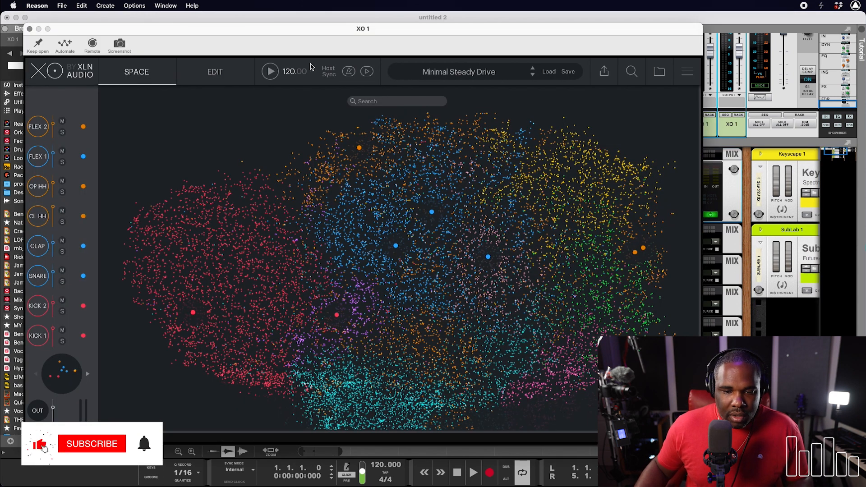
click(548, 72)
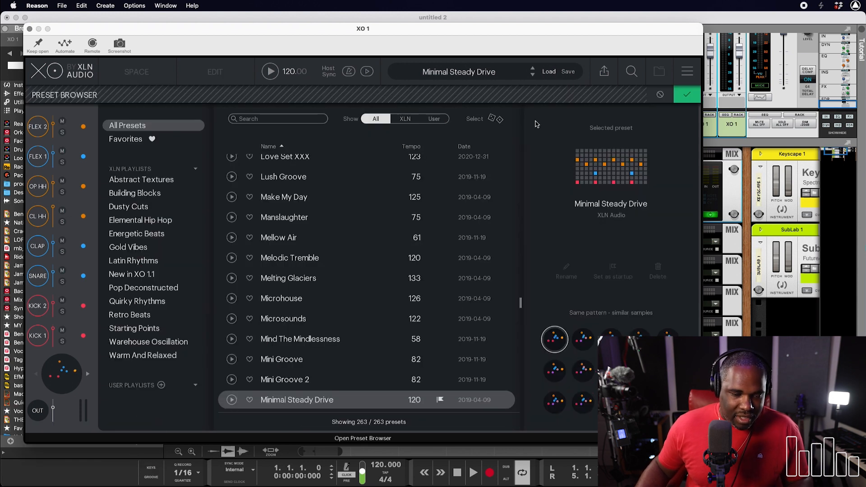
scroll(316, 343, up, 20)
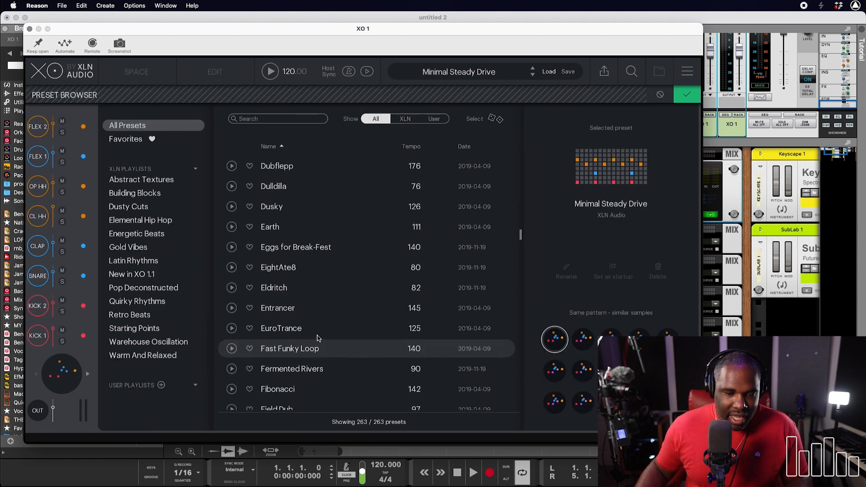
scroll(319, 338, down, 2)
click(433, 118)
scroll(298, 293, down, 2)
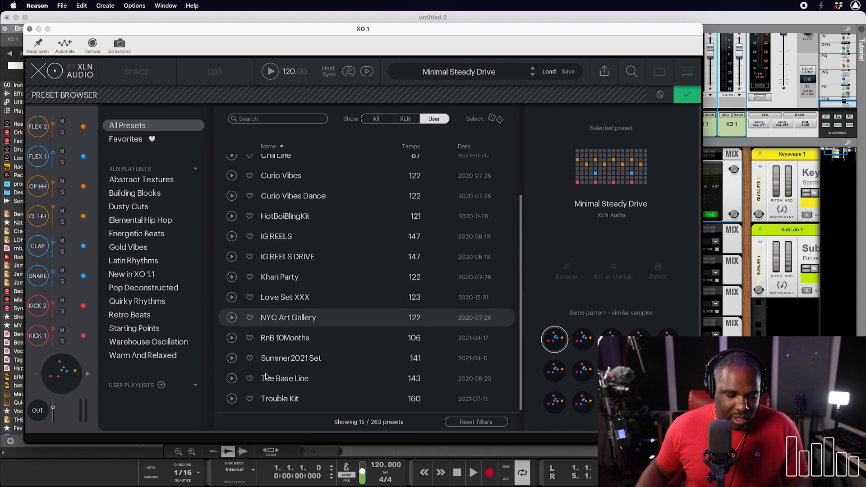
click(285, 383)
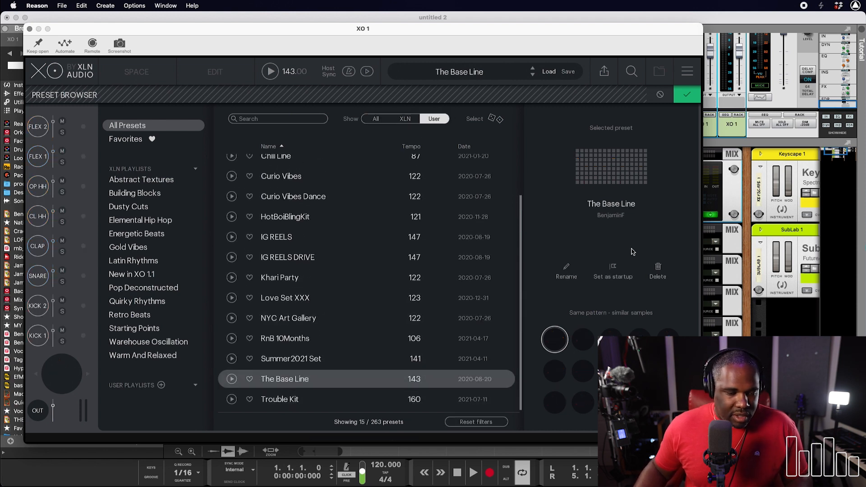
click(686, 95)
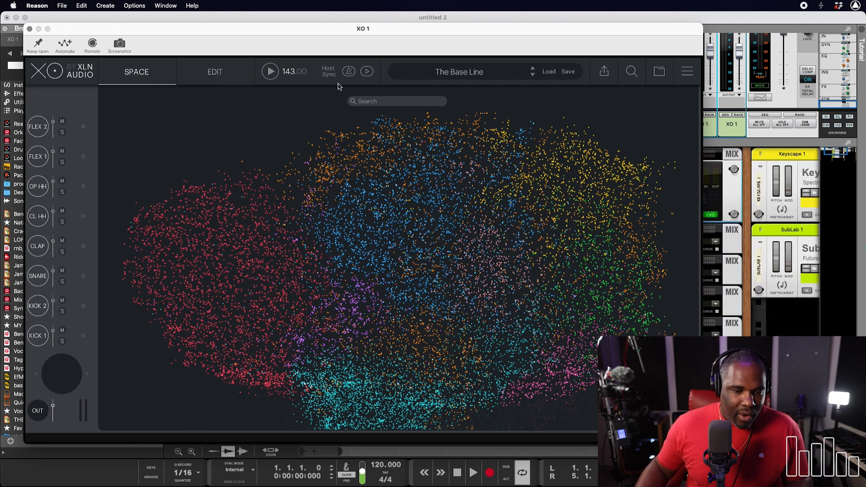
- Show XO's Edit page and route the Kick 2 playback output to Bus 1
click(215, 73)
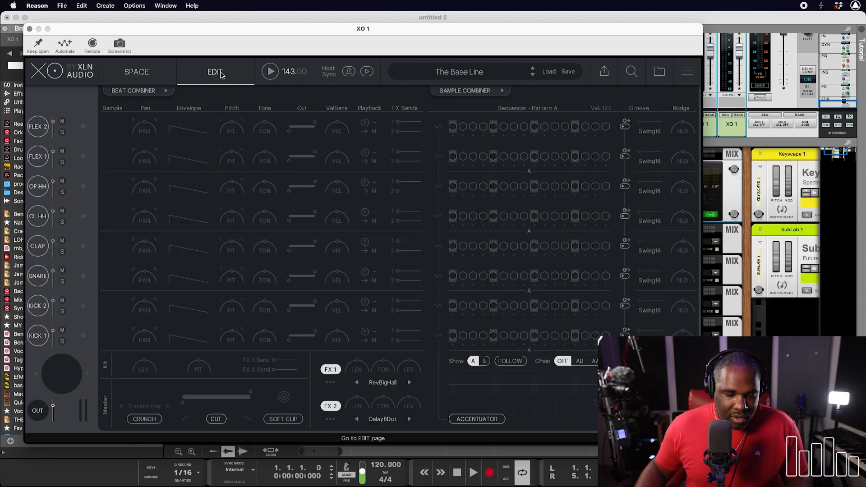
click(364, 331)
click(357, 321)
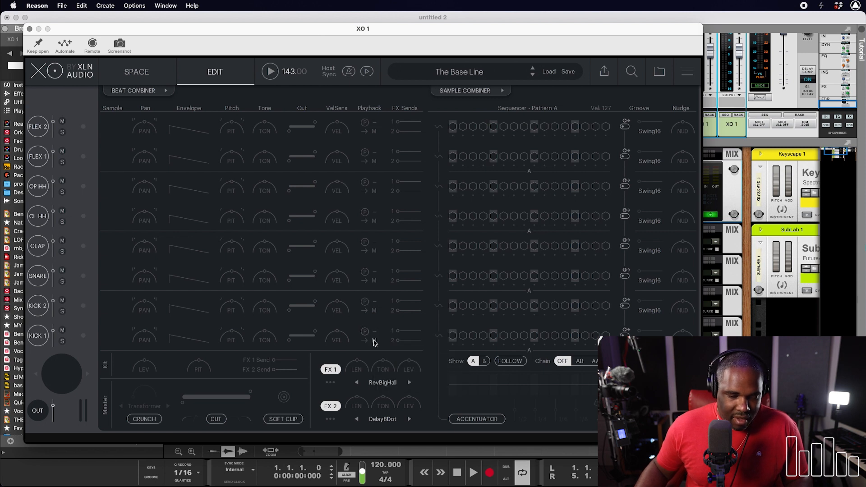
click(374, 310)
mouse_move(401, 342)
click(439, 332)
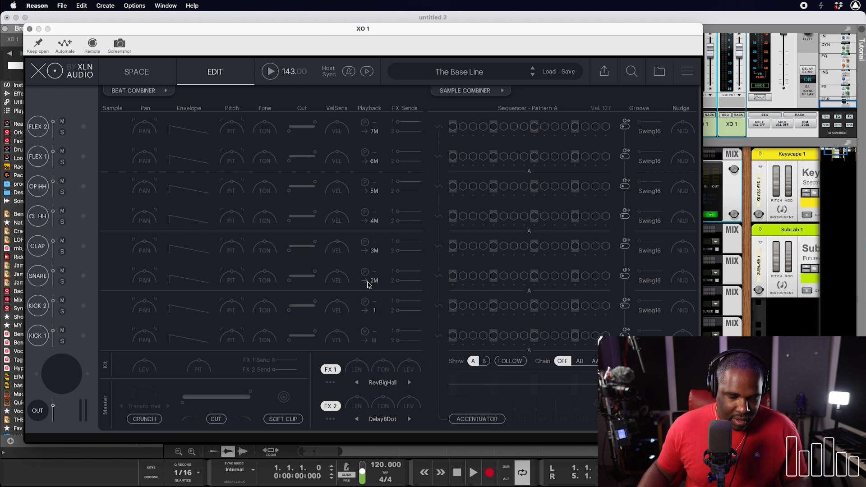
- Route the Snare output to Bus 2, Clap to Bus 3 and closed hi-hat to Bus 4, without Master
click(371, 281)
mouse_move(392, 301)
click(440, 312)
click(375, 251)
click(445, 293)
click(375, 220)
click(443, 272)
- Route the open hi-hat output to Bus 5, Flex 1 to Bus 6 and Flex 2 to Bus 7
click(375, 189)
mouse_move(406, 212)
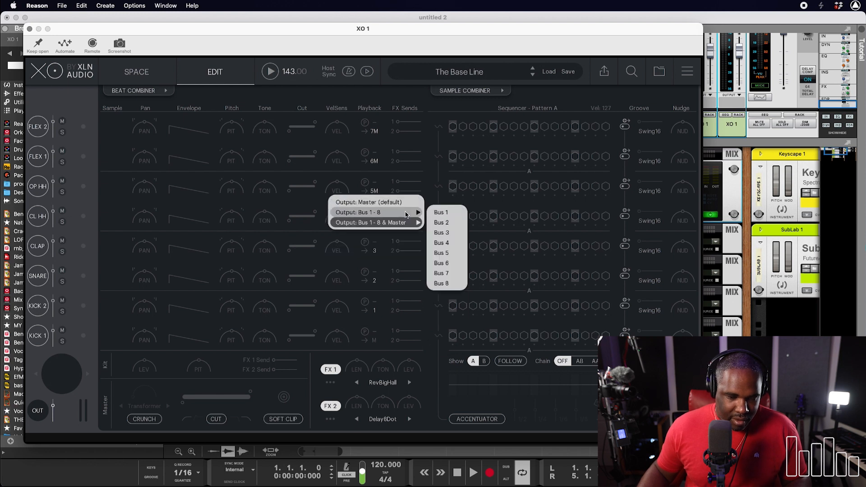
click(438, 251)
click(374, 161)
mouse_move(384, 182)
click(440, 232)
click(374, 132)
mouse_move(388, 153)
click(460, 216)
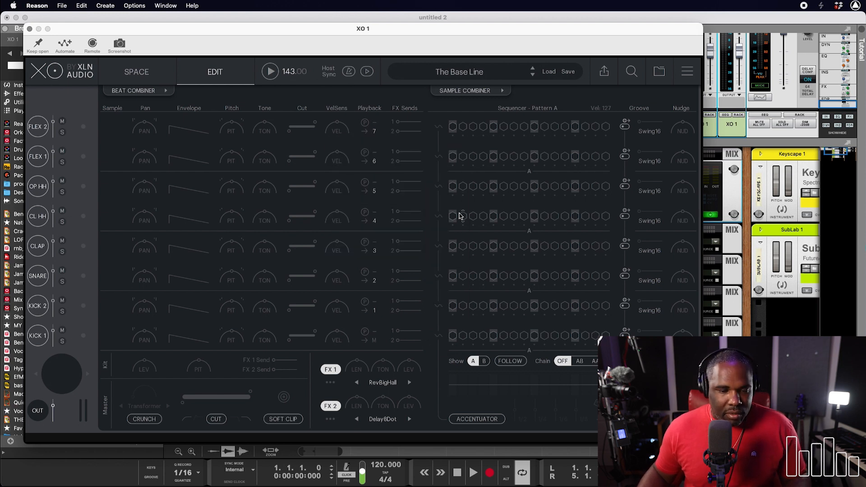
- Load the user preset Curio Vibes Dance in XO
click(452, 67)
click(316, 196)
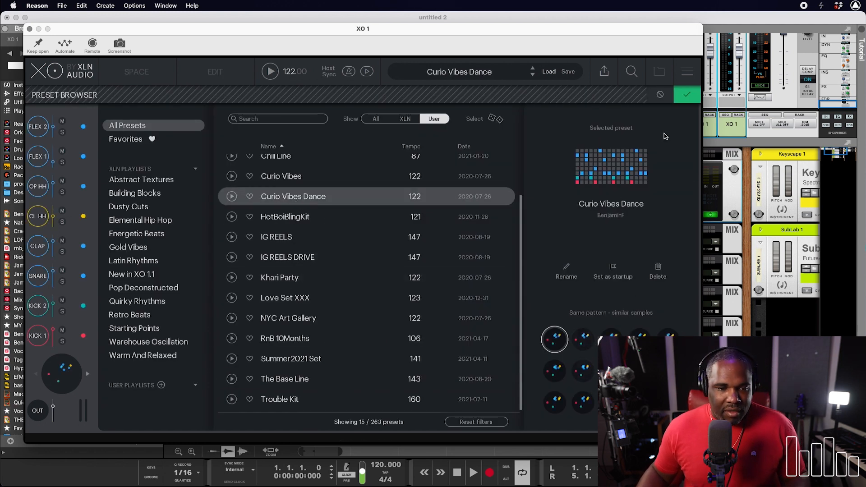
click(681, 99)
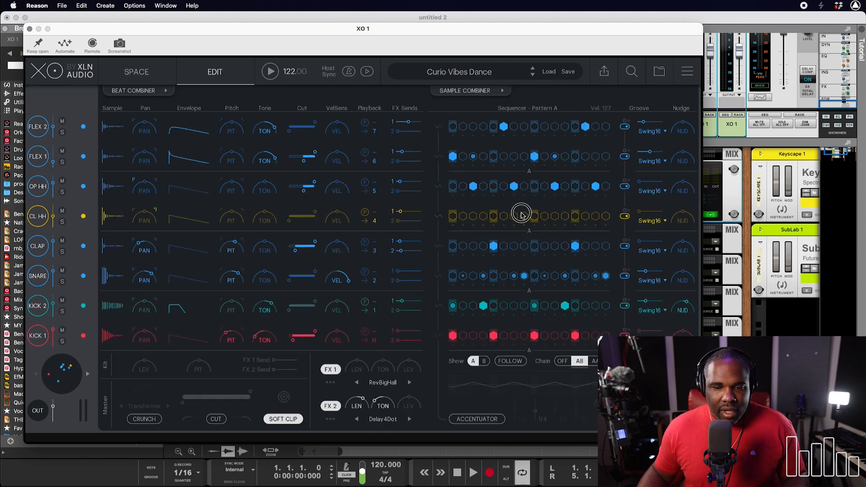
- Uncover the mixer and audition each XO sound from Kick 1 to Flex 2 to check its channel meter, and close XO's window
drag(334, 27, 718, 152)
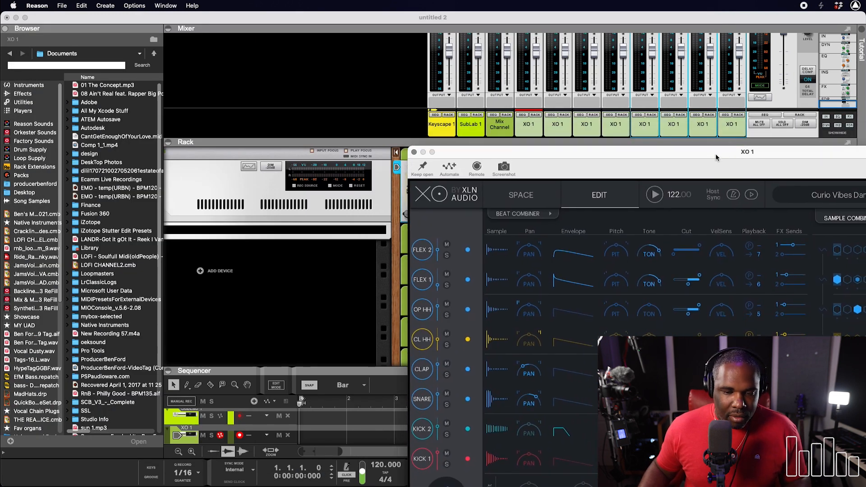
click(423, 459)
click(424, 431)
click(427, 402)
click(427, 372)
click(427, 342)
click(427, 312)
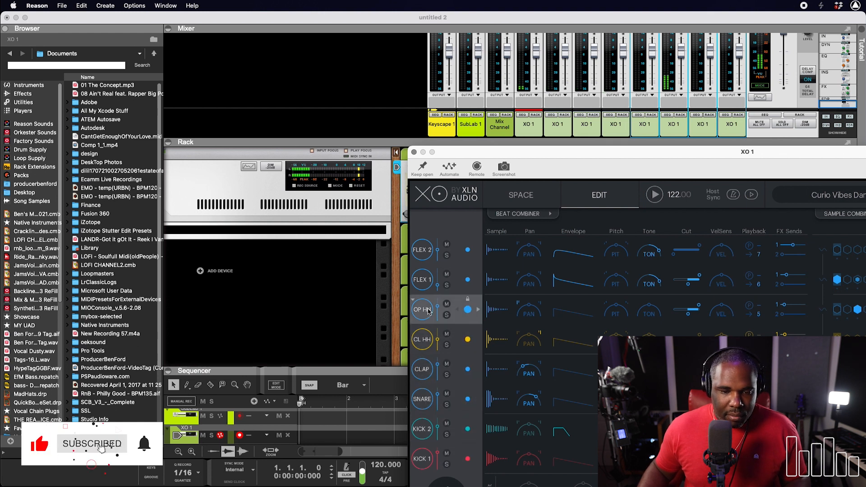
click(429, 283)
click(427, 252)
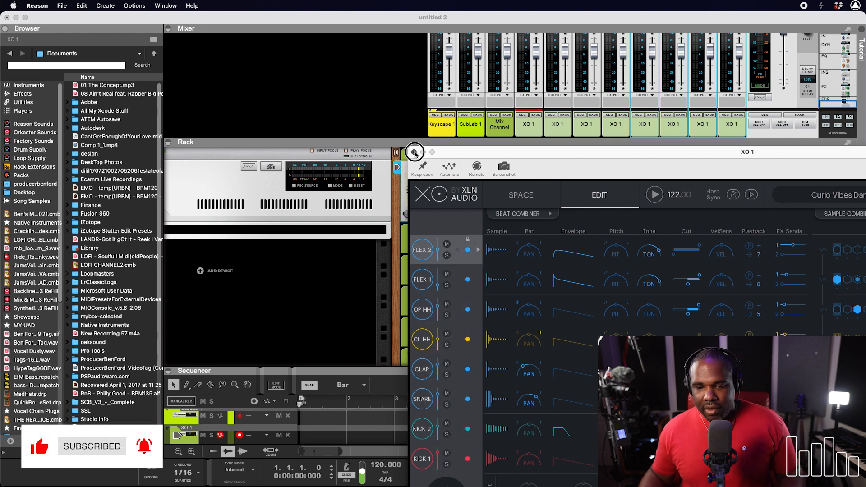
click(414, 152)
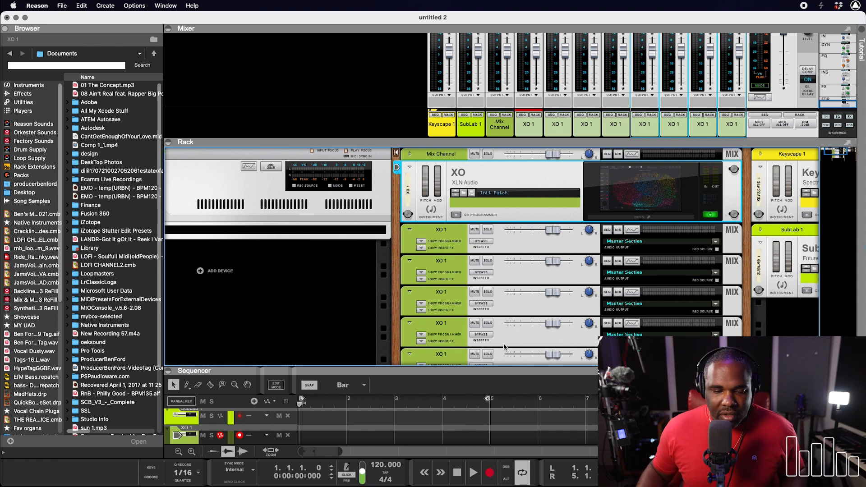
- Fold the eight XO 1 mix channels beneath the XO device in the rack
scroll(498, 235, down, 5)
scroll(498, 235, up, 5)
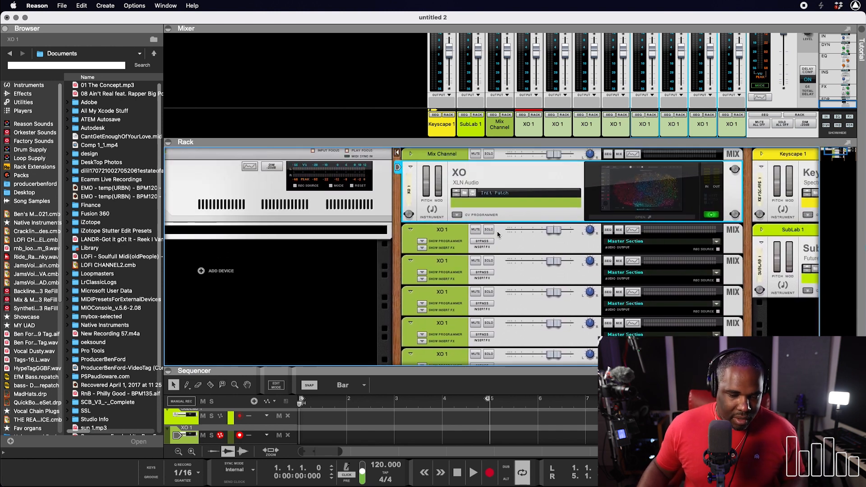
scroll(444, 241, down, 10)
click(418, 253)
scroll(419, 252, up, 10)
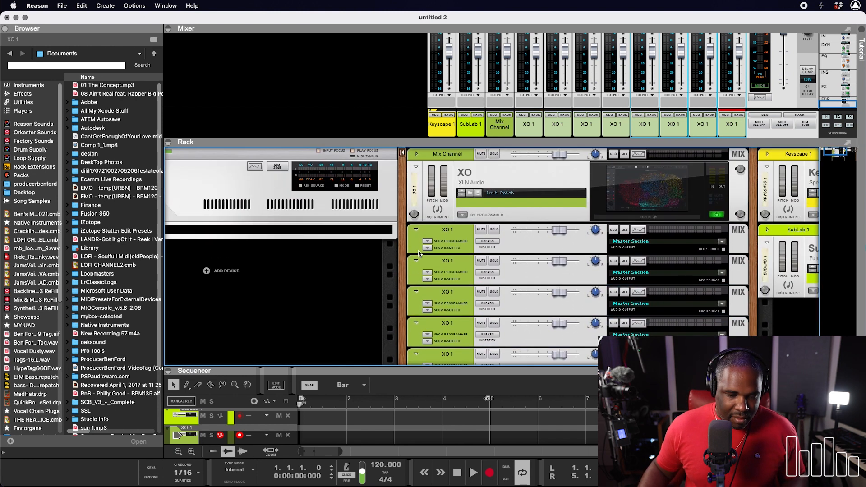
shift+click(416, 242)
click(415, 230)
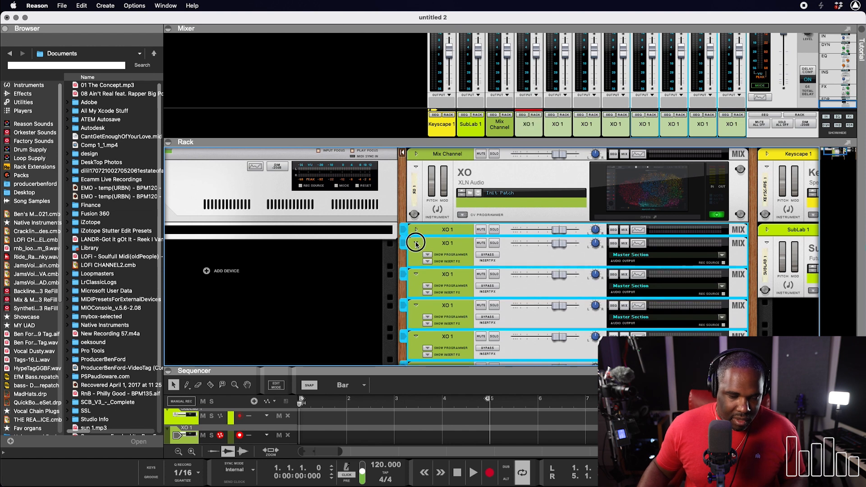
click(416, 243)
click(416, 256)
click(416, 271)
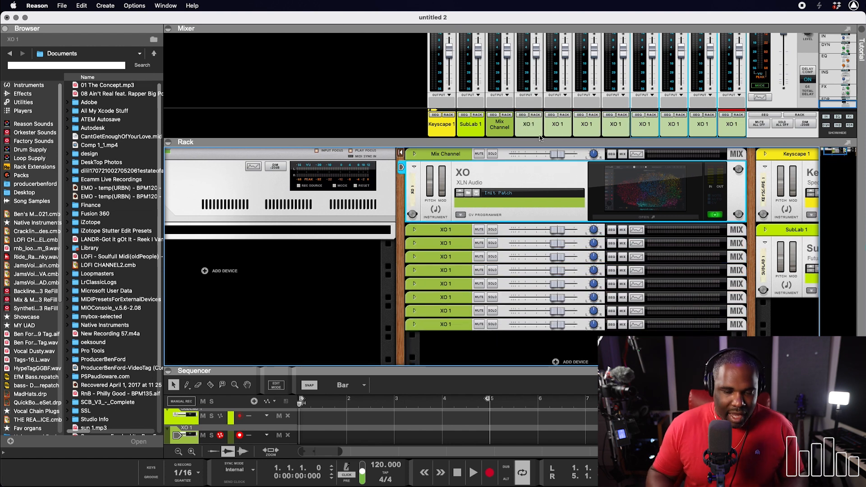
double_click(527, 124)
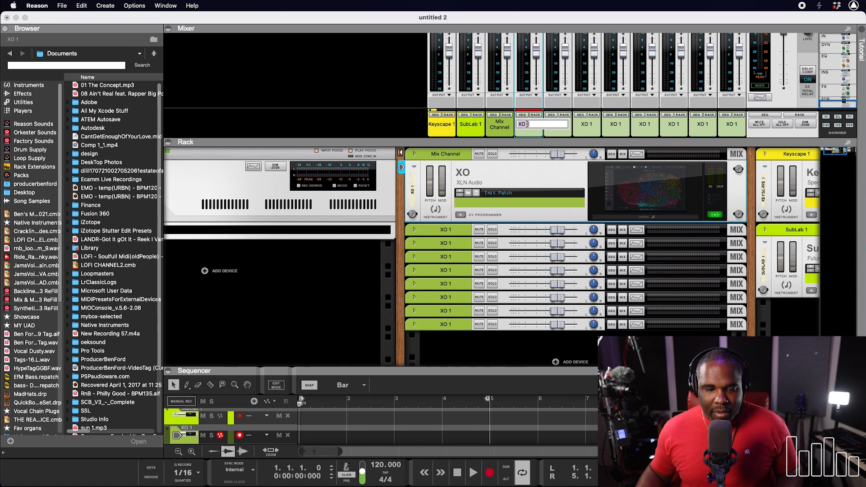
key(Return)
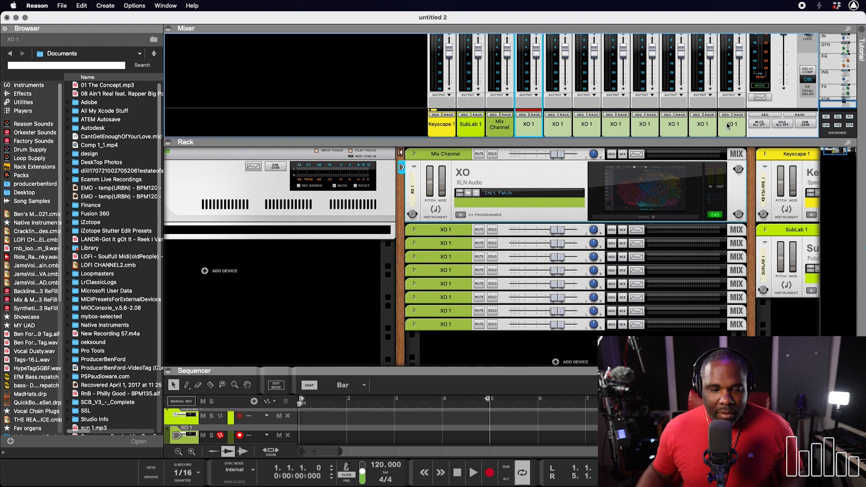
click(400, 44)
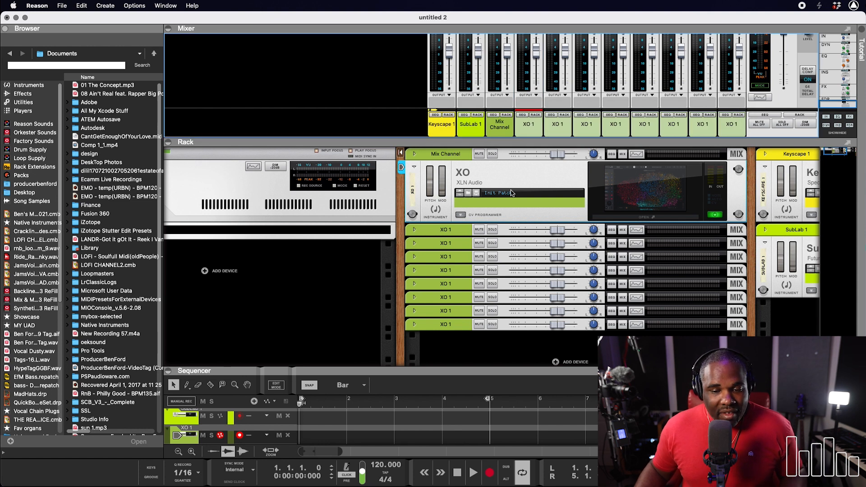
- Route all mixer channels from Keyscape 1 to the last XO 1 into a new output bus and name it Music
click(442, 129)
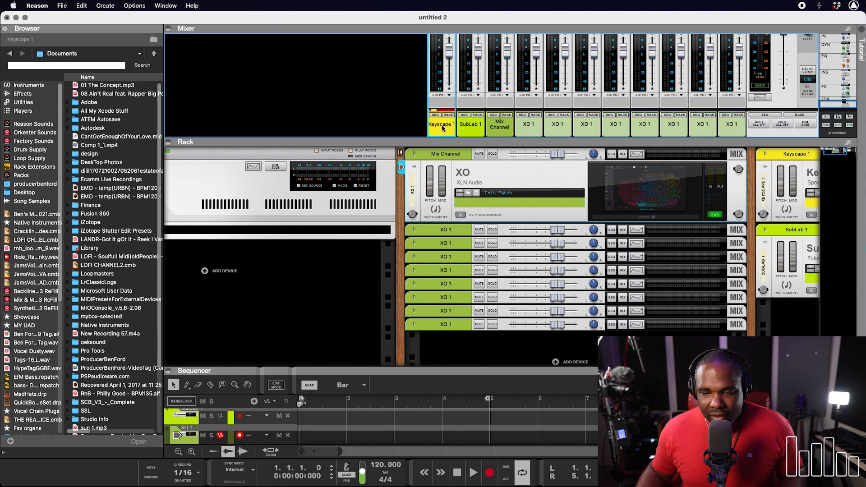
shift+click(730, 136)
click(706, 98)
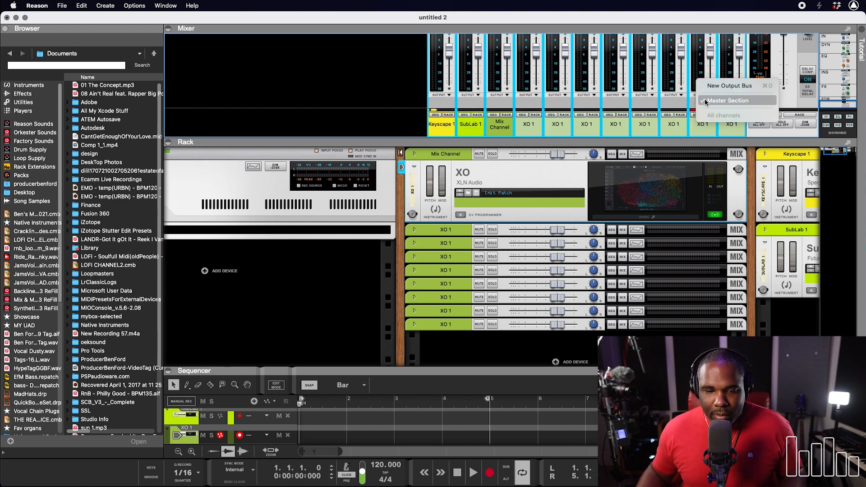
click(720, 85)
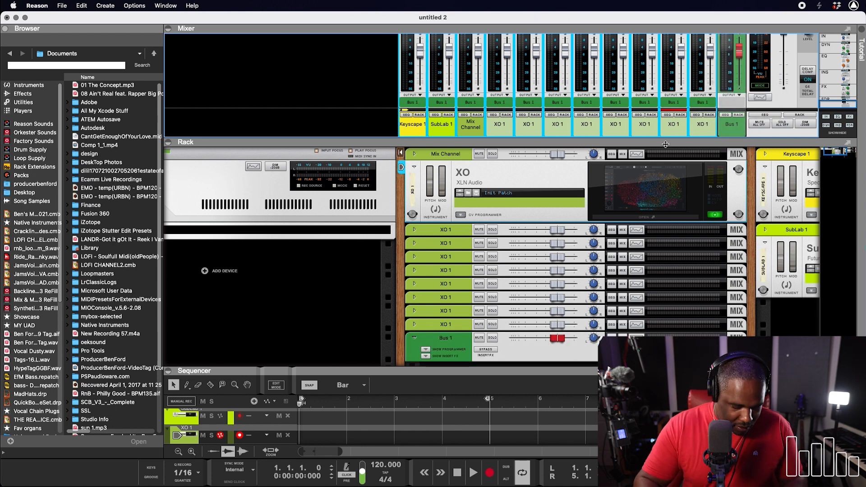
double_click(731, 125)
text(Music)
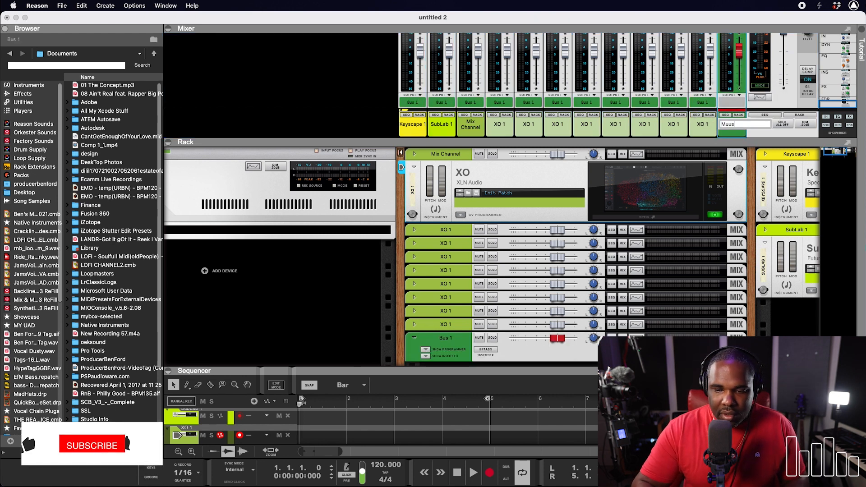
key(Return)
- Delete the unused Mix Channel between SubLab 1 and the XO 1 channels
click(508, 123)
click(478, 130)
key(Delete)
key(Return)
- Lower all XO 1 channel faders together to about -6.4 dB and move the Music bus ahead of Keyscape 1 in the mixer
click(500, 128)
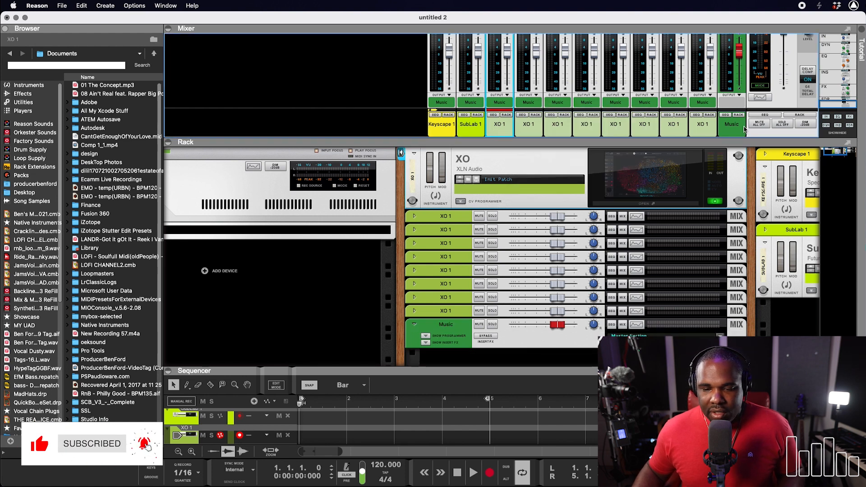
click(710, 53)
drag(710, 53, 710, 57)
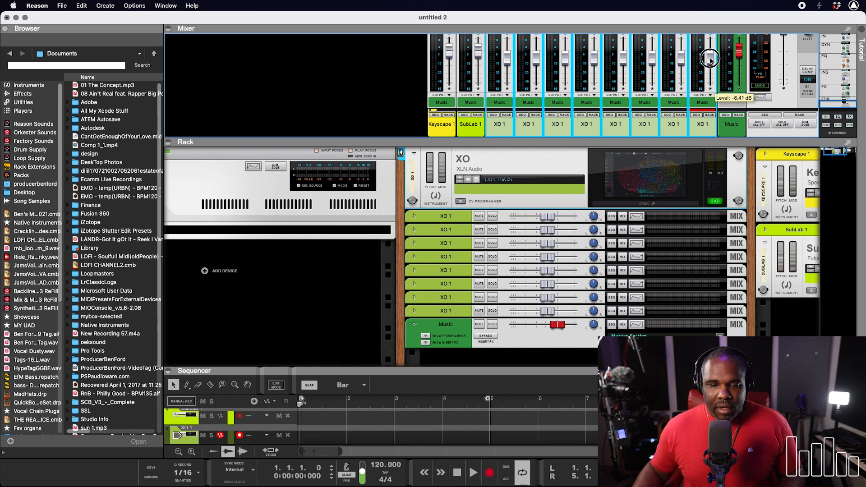
click(470, 130)
drag(732, 134, 414, 119)
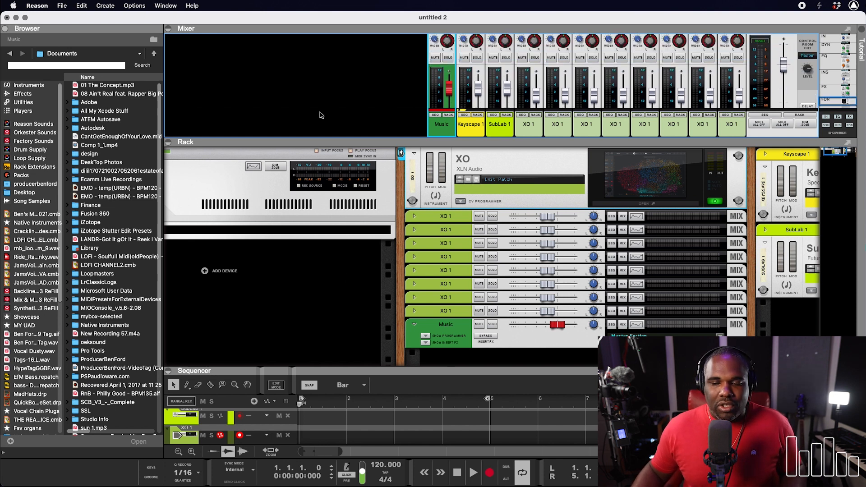
- Move the Keyscape and SubLab devices together into the XO rack column, beneath the Music bus
scroll(444, 272, right, 4)
scroll(444, 271, down, 1)
scroll(684, 228, up, 1)
click(618, 154)
shift+click(607, 230)
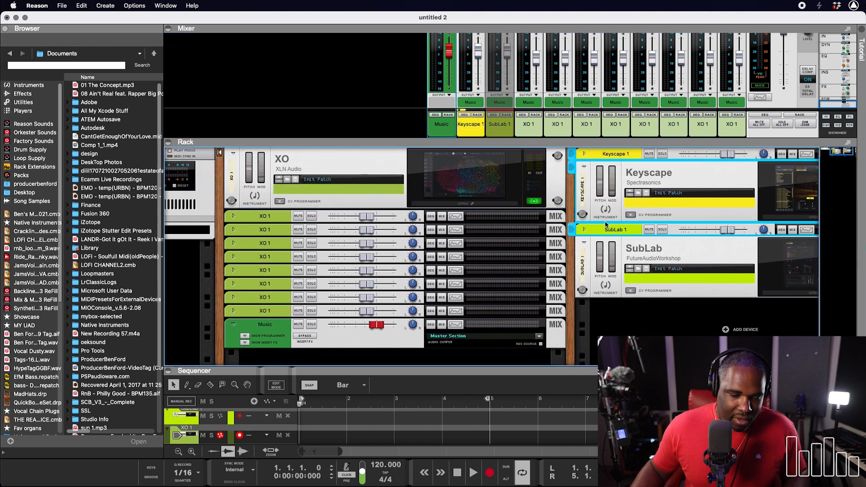
drag(610, 154, 375, 353)
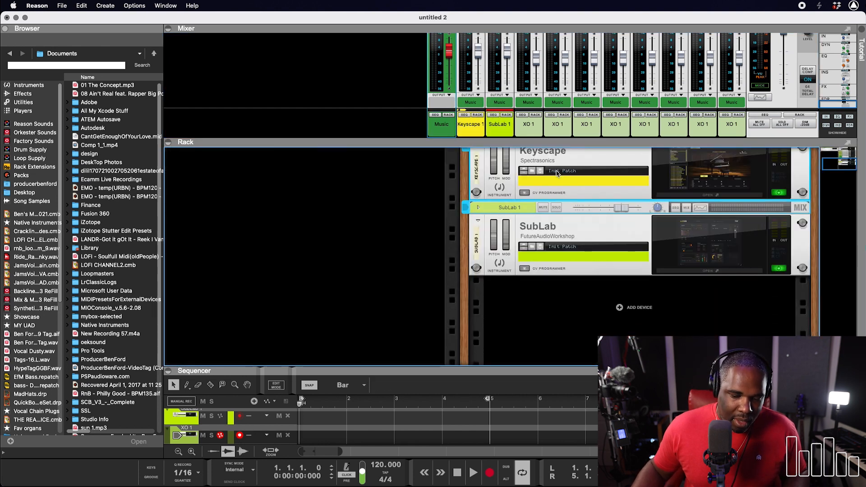
- Move the Music bus device above the XO instrument in its rack column
scroll(560, 168, up, 5)
click(487, 323)
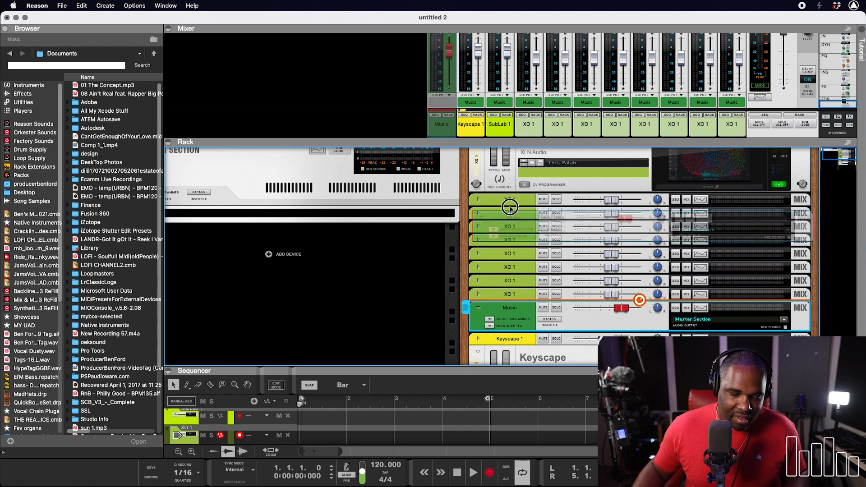
scroll(512, 164, up, 1)
drag(469, 328, 471, 146)
- Replace the Mix Channel under the Master Section with a new audio track
key(Delete)
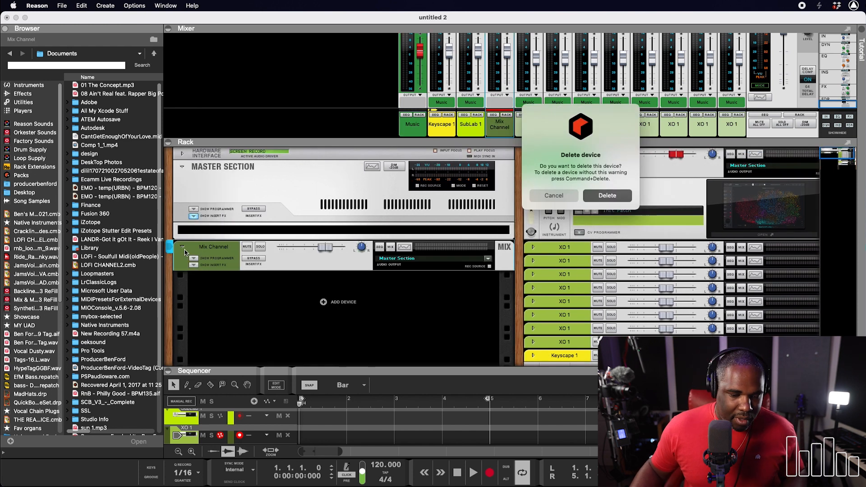
click(614, 199)
right_click(263, 269)
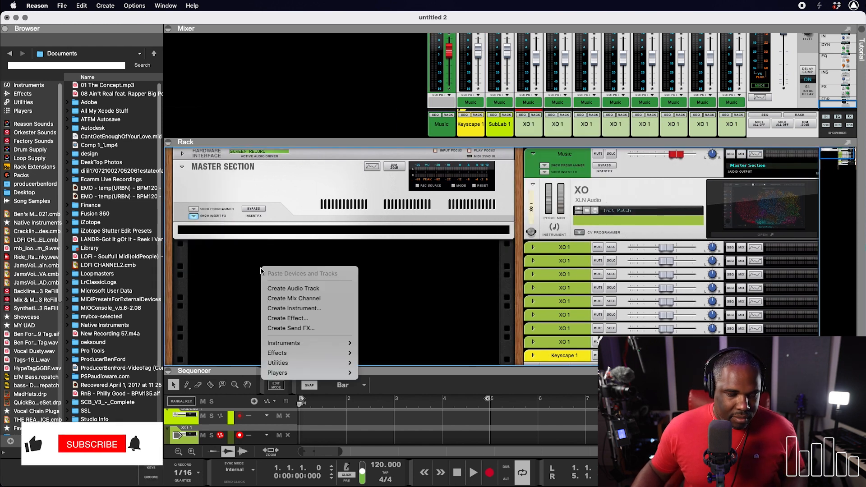
click(306, 288)
- Move the audio track to its own rack column beyond XO and place its mixer channel ahead of the Music bus
drag(343, 240, 816, 168)
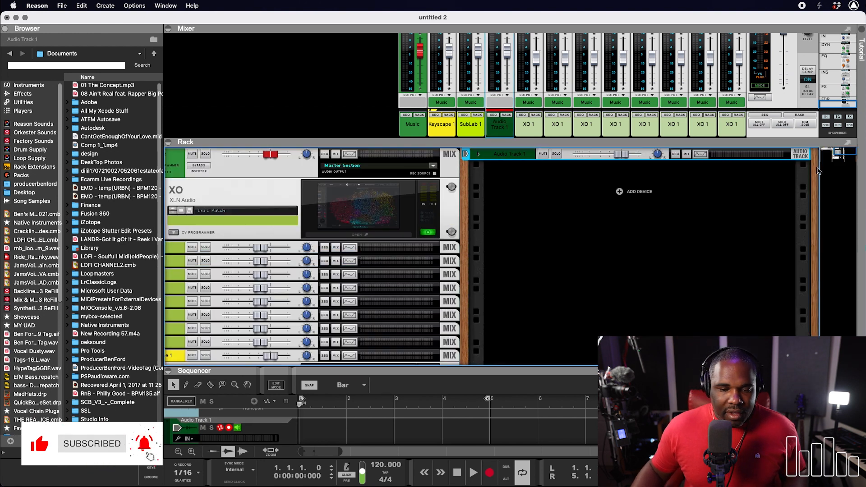
drag(504, 131, 408, 129)
- Rename the audio track V1 and create its dub track, V1 Dub
double_click(498, 155)
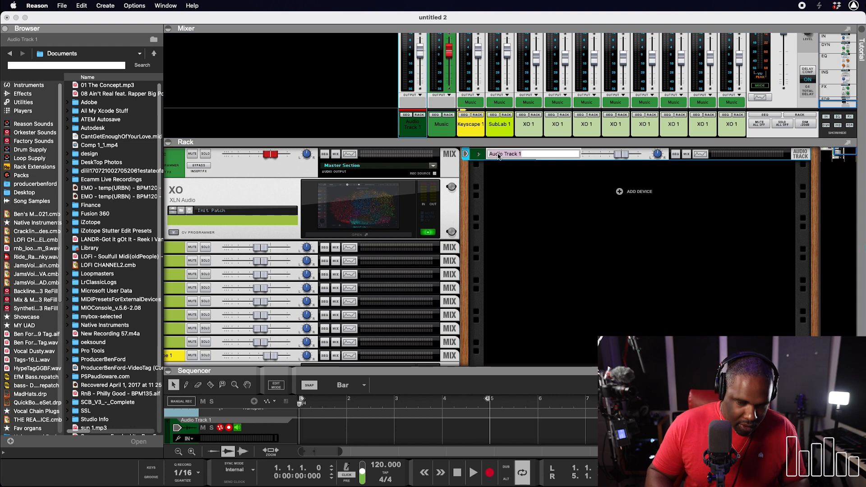
key(Return)
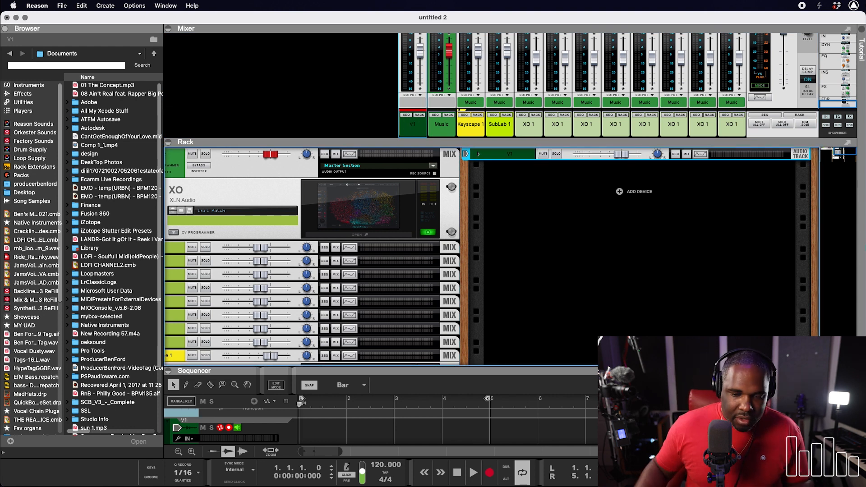
key(comma)
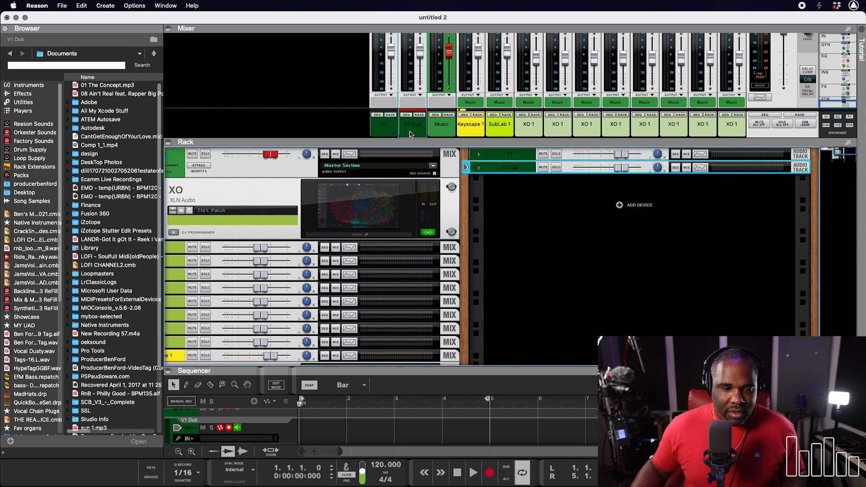
- Route V1 and V1 Dub into a new output bus and name it Vox
shift+click(386, 130)
click(407, 100)
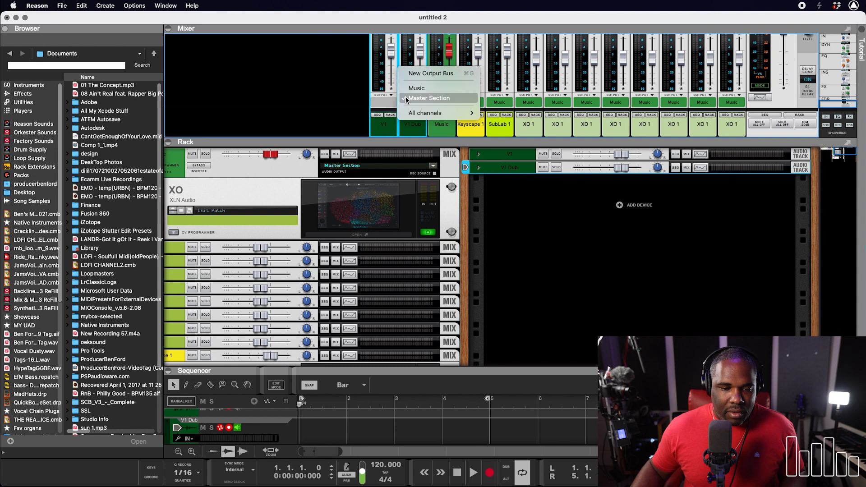
click(431, 73)
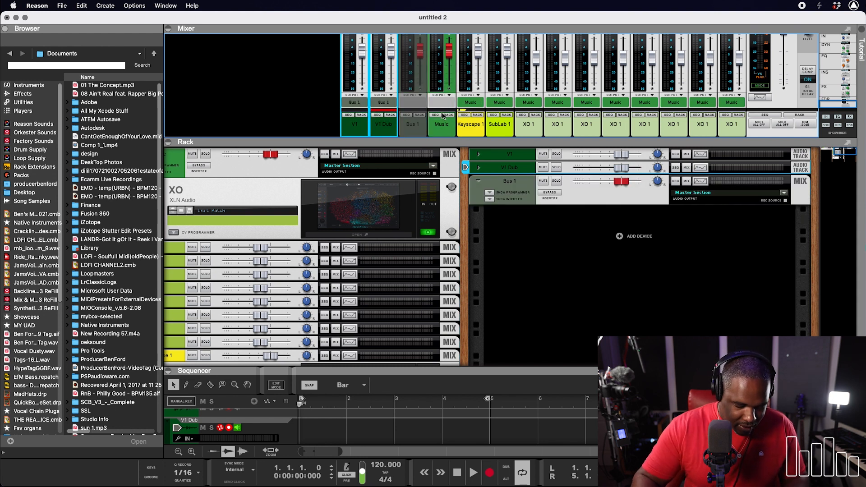
double_click(417, 124)
text(Vo)
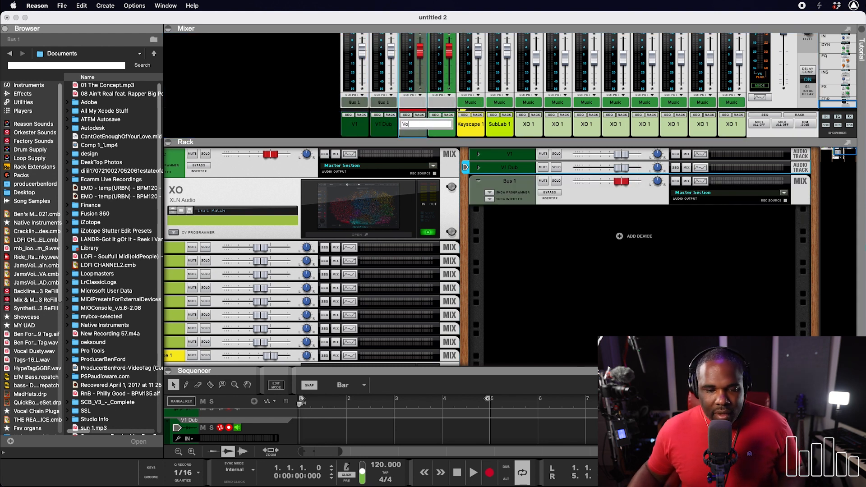
text(x)
key(Return)
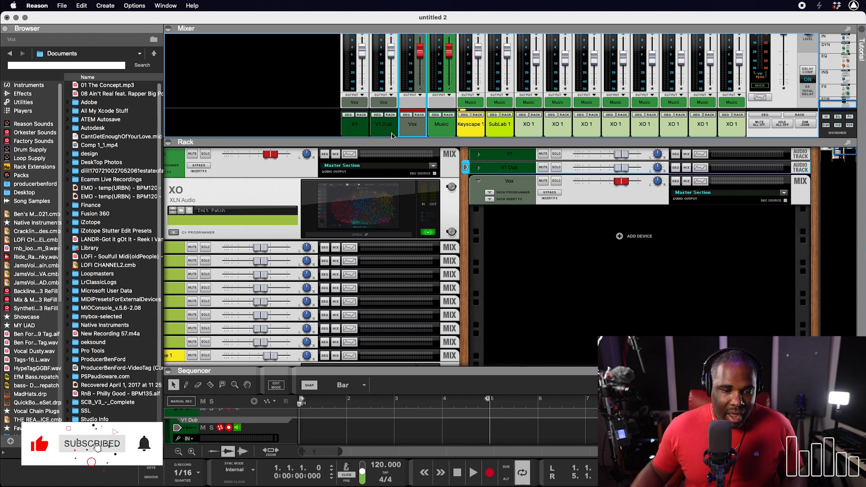
- Route V1 and V1 Dub through another new output bus that feeds Vox
click(372, 129)
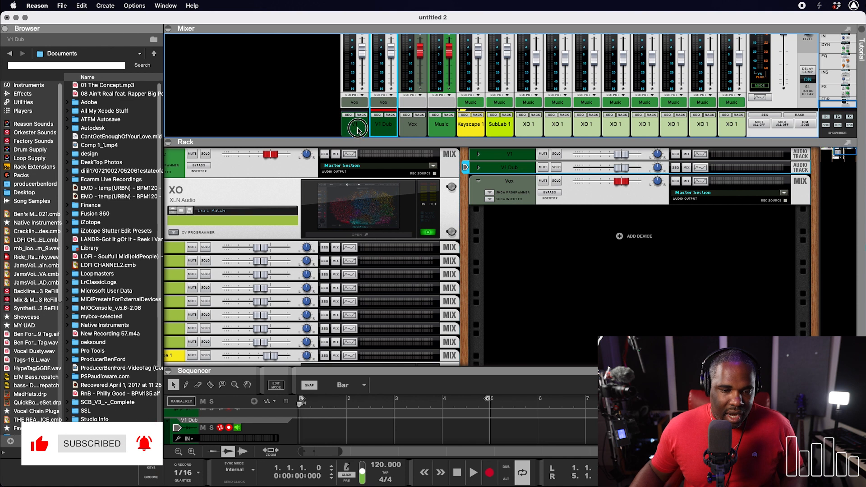
shift+click(358, 130)
click(354, 104)
click(374, 87)
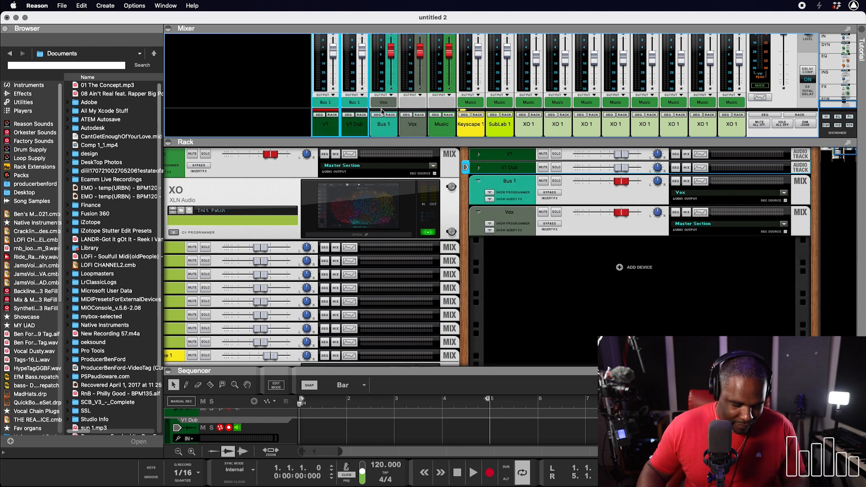
- Name the new bus V1 and lower its fader slightly
double_click(381, 124)
text(V)
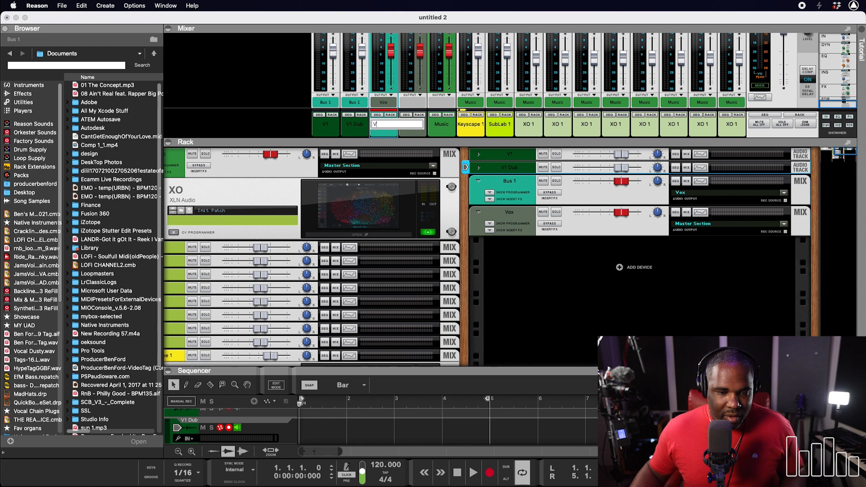
text(1)
key(Return)
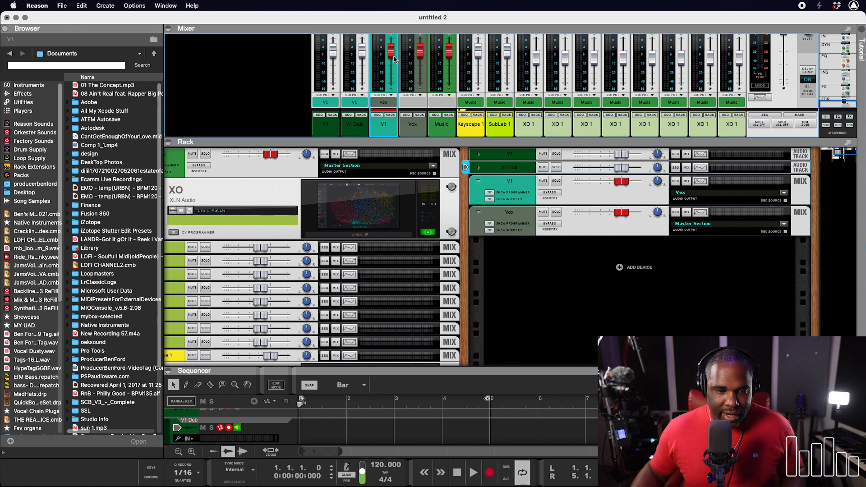
drag(394, 58, 392, 63)
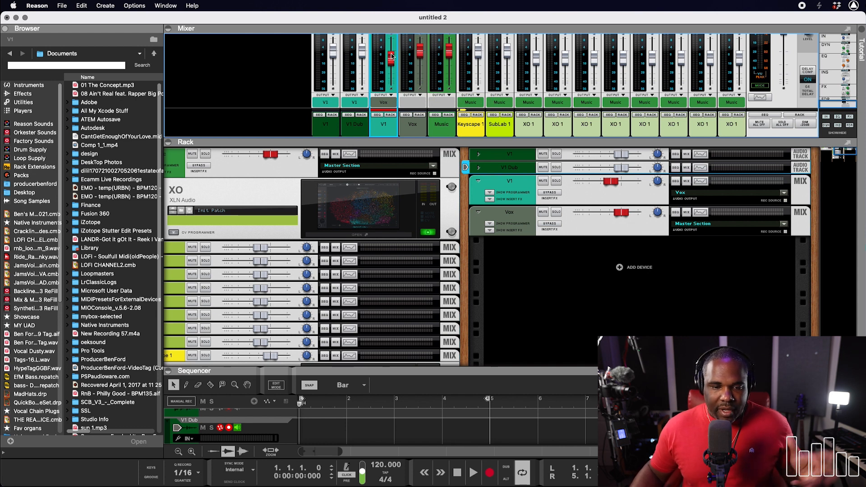
mouse_move(392, 62)
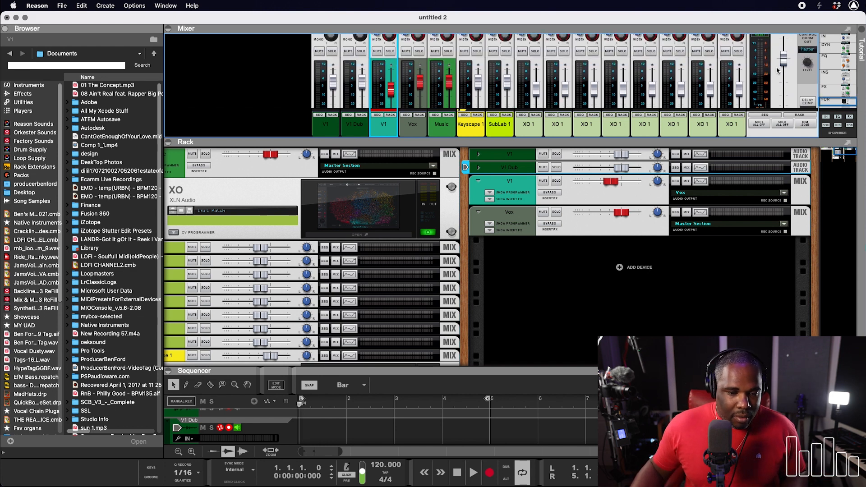
- Duplicate the V1 and V1 Dub tracks together with their V1 bus, placing the copies ahead of the originals
click(320, 131)
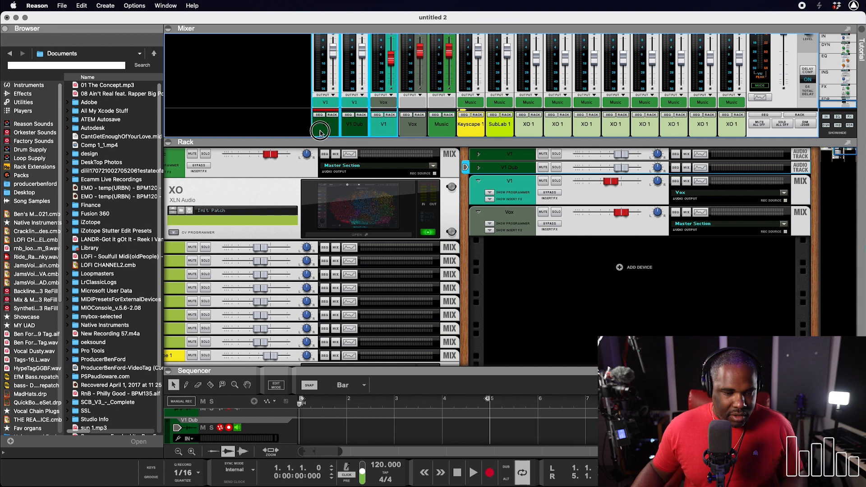
drag(249, 121, 250, 121)
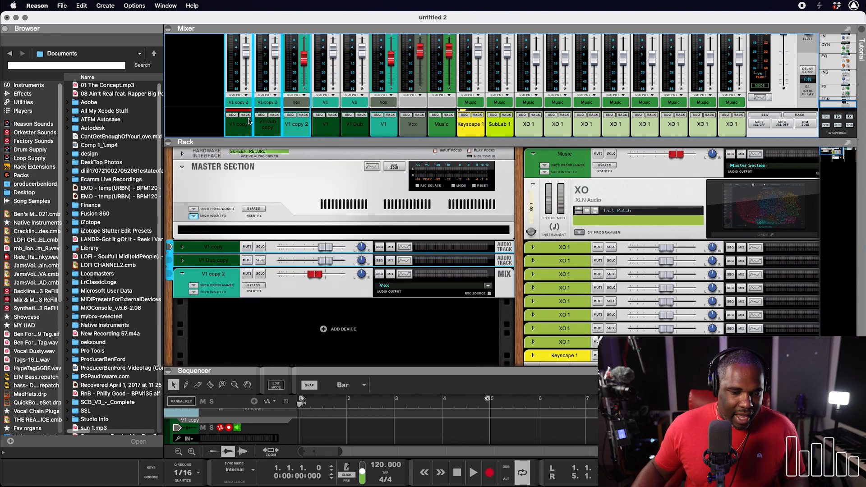
- Move the copied V1 group into the vocal rack column and place Vox first, with each sub-bus above its own tracks
drag(214, 289, 818, 312)
click(510, 213)
drag(511, 215, 512, 154)
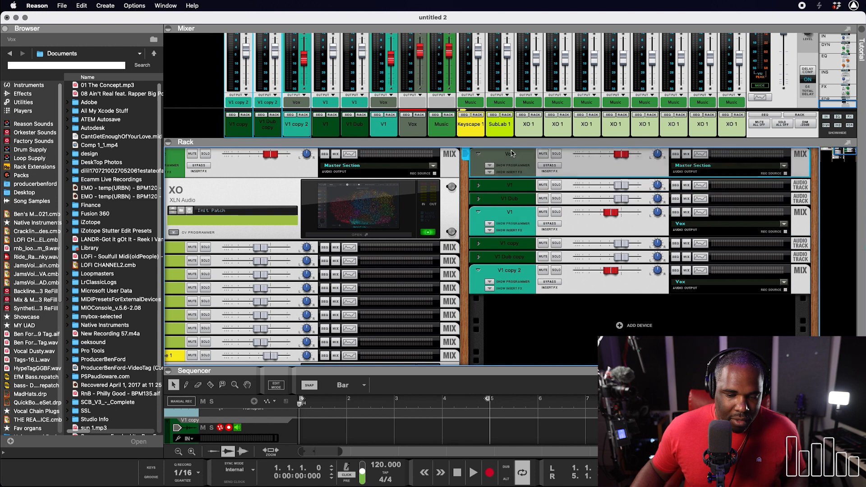
drag(510, 212, 513, 180)
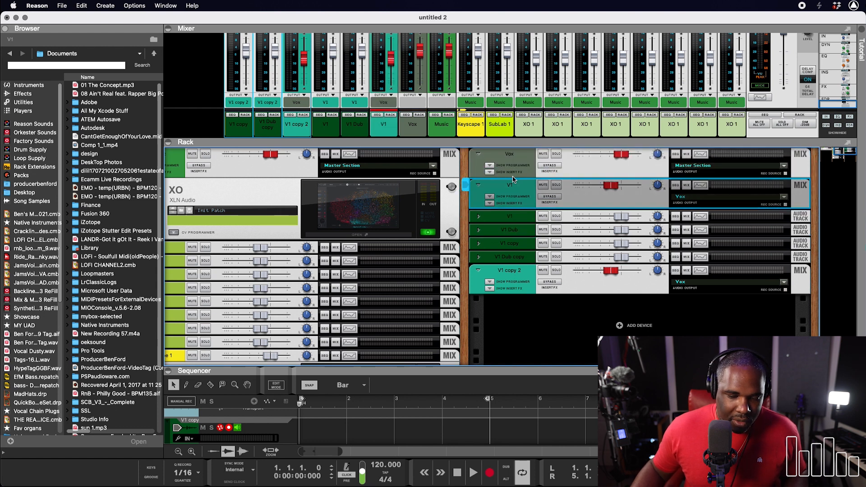
drag(509, 270, 505, 250)
- Rename the copied V1 bus and its copied lead audio track V2
double_click(507, 244)
text(V1)
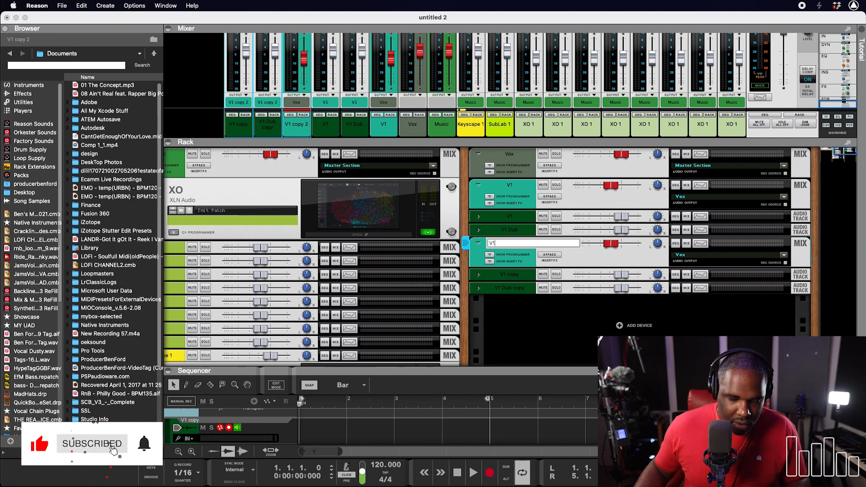
key(BackSpace)
text(2)
double_click(503, 274)
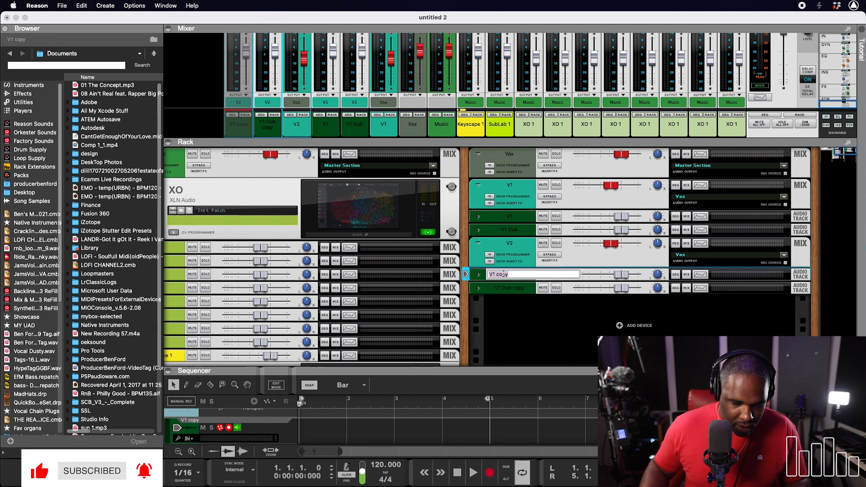
text(V2)
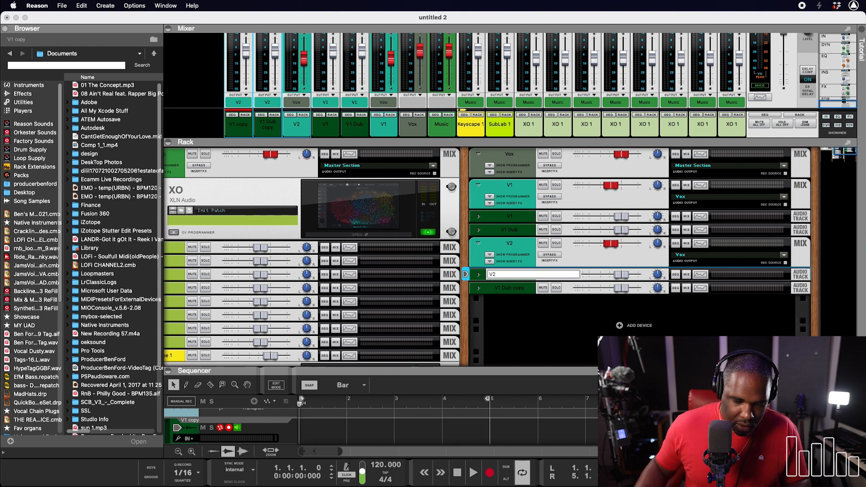
key(Return)
- Rename the copied V1 Dub audio track V2 Dub
double_click(509, 288)
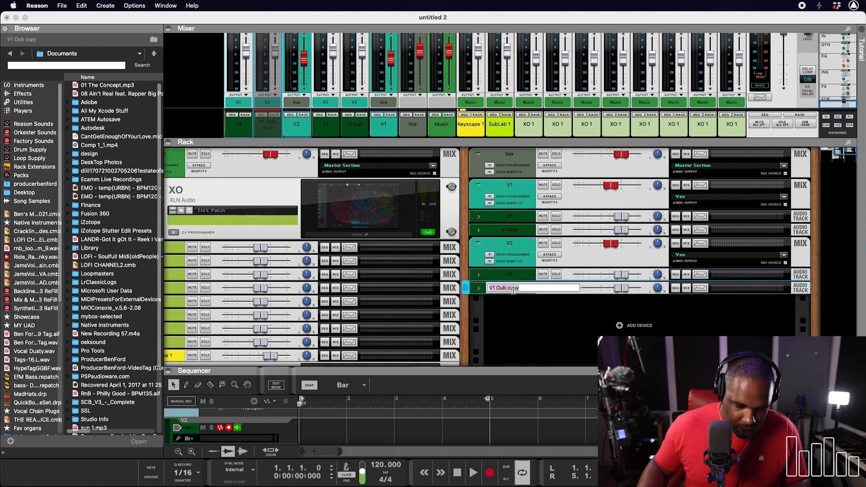
click(496, 289)
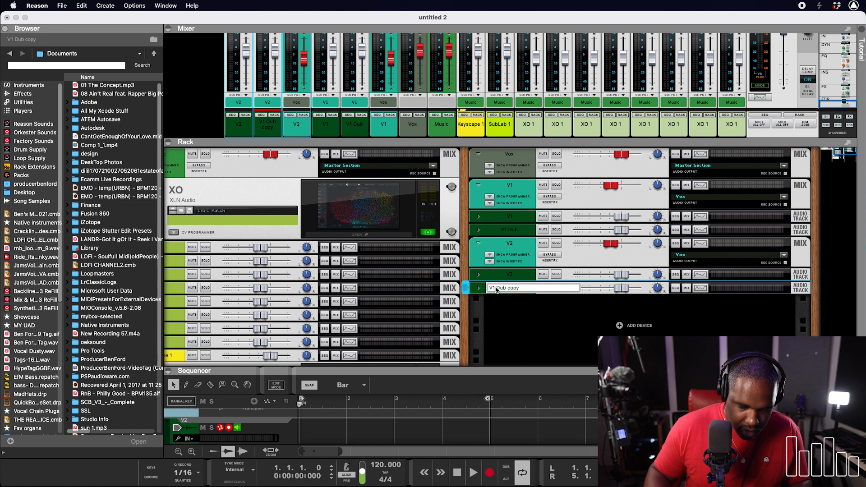
key(BackSpace)
text(2)
click(525, 290)
key(Return)
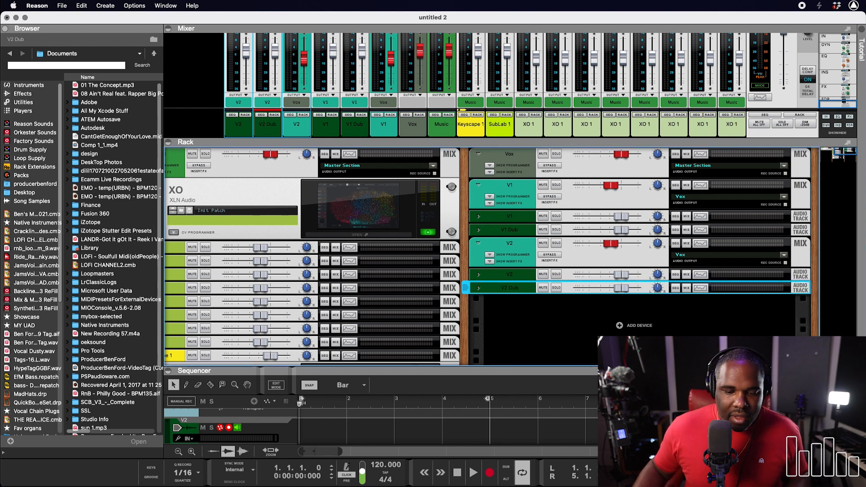
click(512, 254)
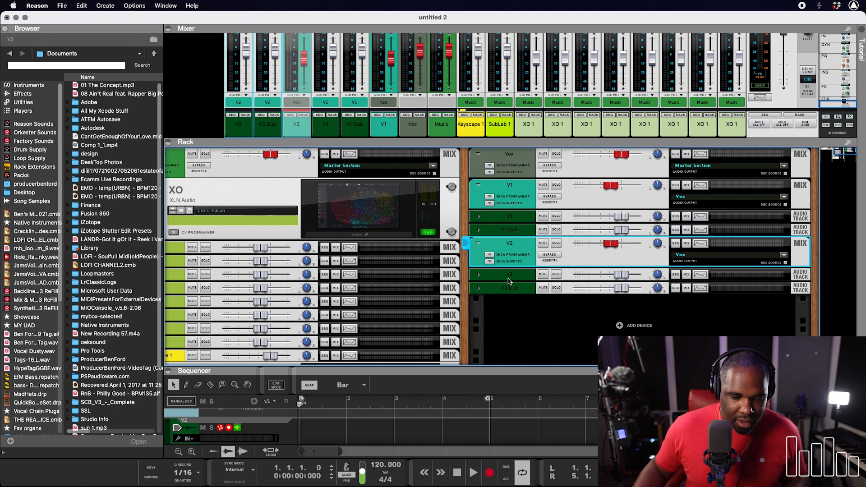
drag(508, 254, 511, 325)
key(super+z)
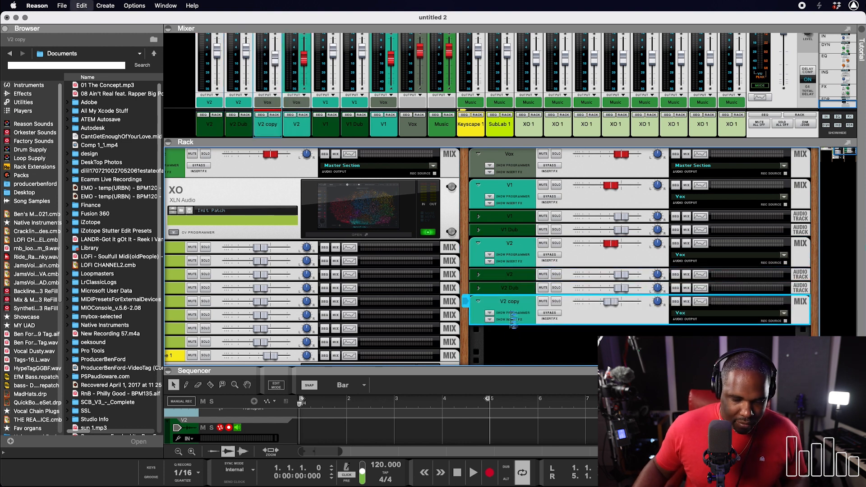
- Duplicate the V2 bus with its V2 and V2 Dub tracks below the originals, and name the copied bus Brg
shift+click(504, 288)
drag(505, 293, 507, 313)
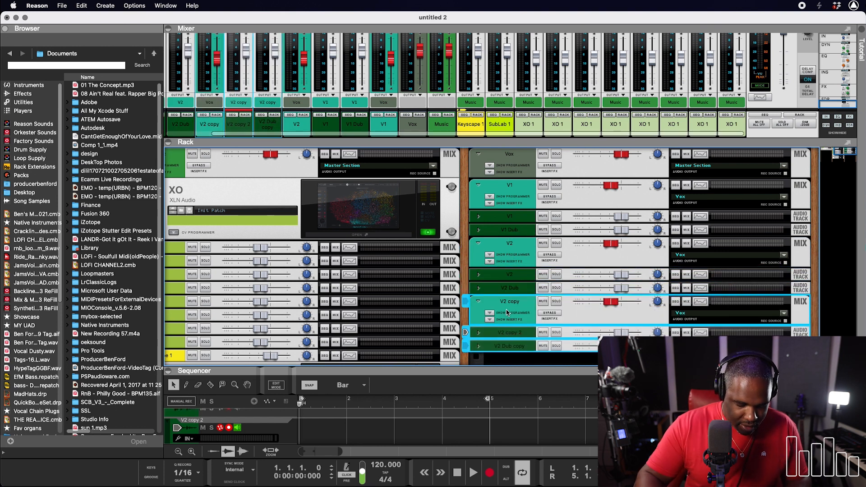
double_click(506, 301)
text(Nrg)
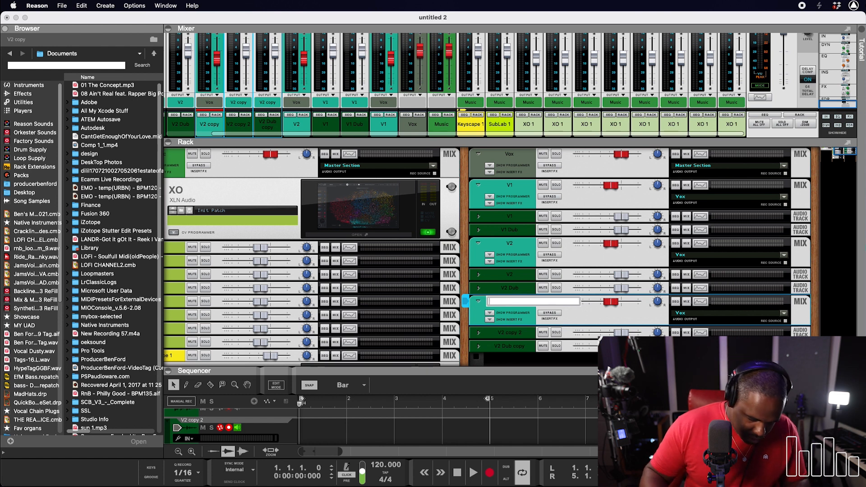
key(Return)
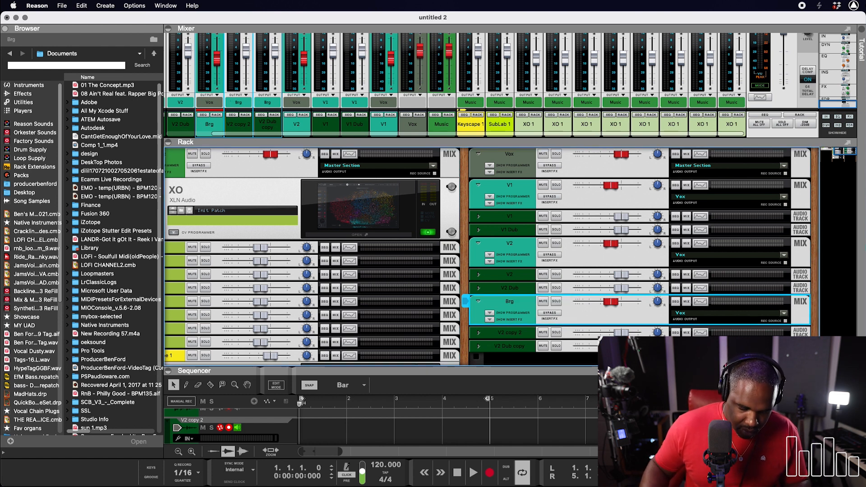
- Rename the two audio tracks copied from V2 as Brg and Brg Dub
double_click(508, 333)
text(Br)
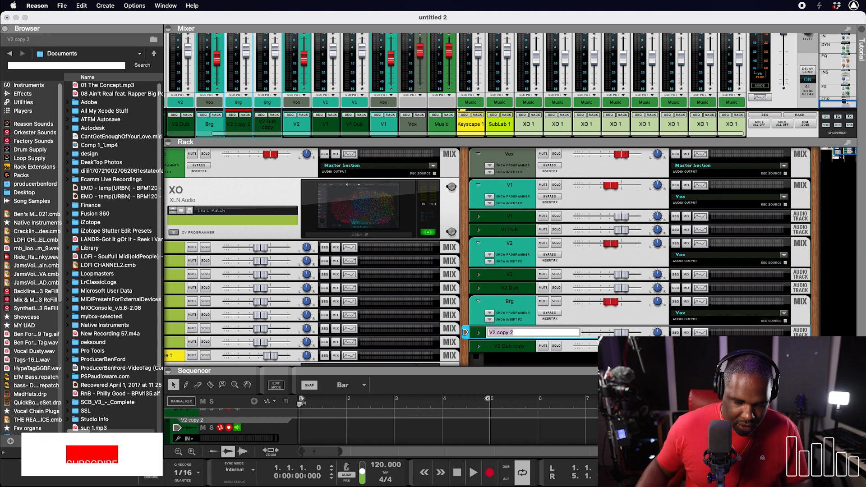
text(g)
key(Return)
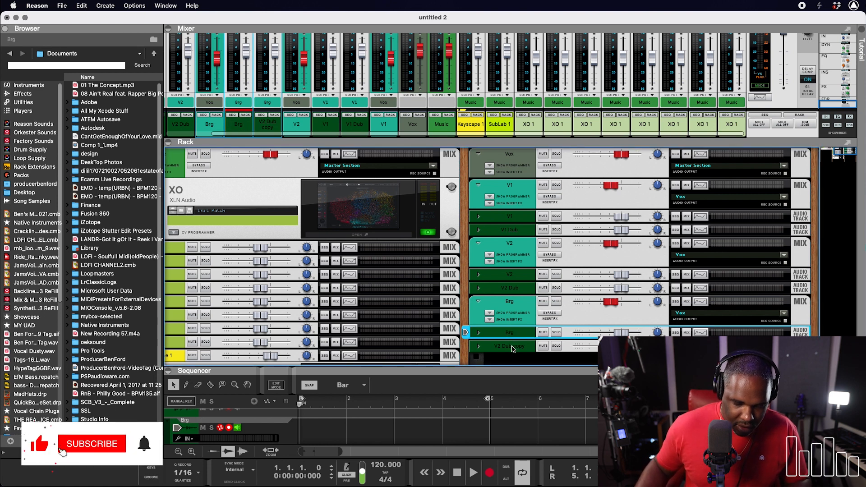
double_click(509, 346)
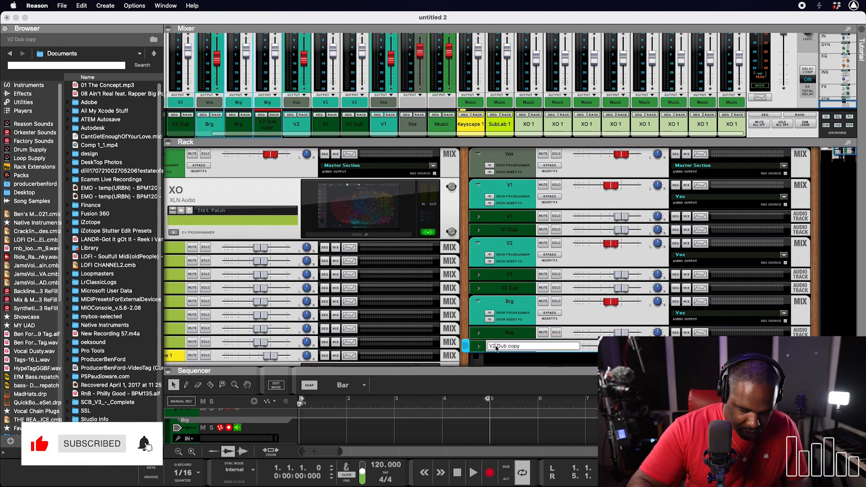
key(BackSpace)
key(BackSpace)
text(Brg)
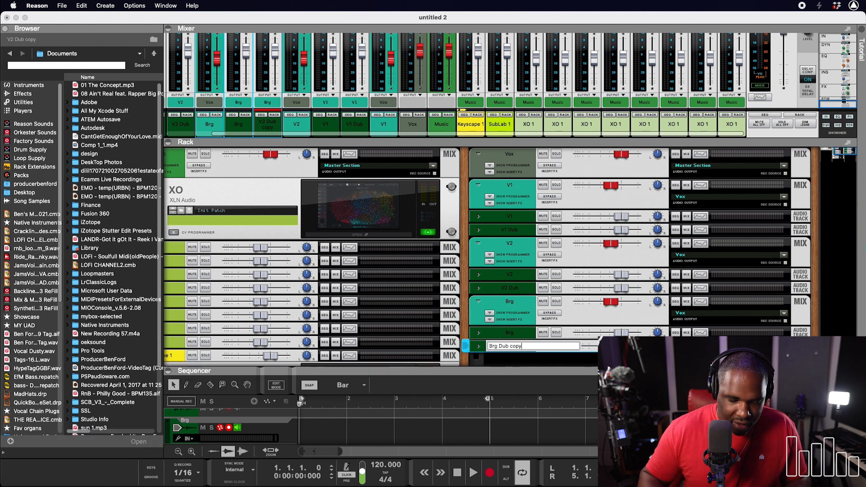
key(BackSpace)
key(Return)
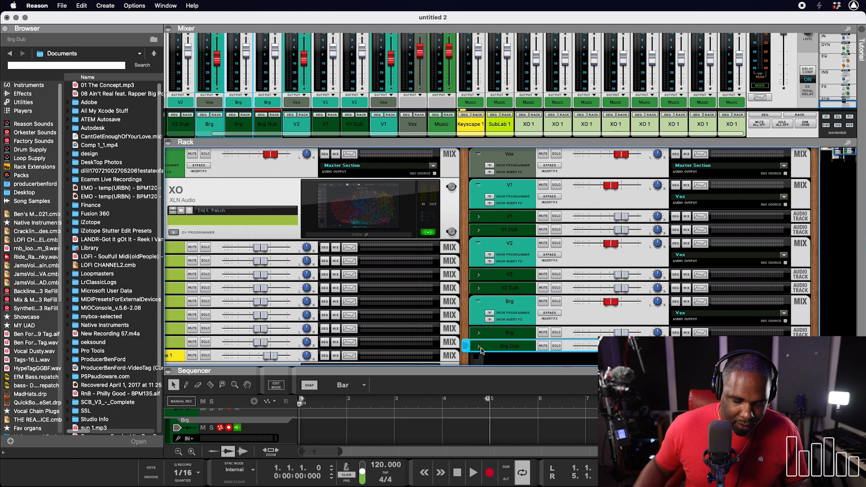
- Duplicate the Brg bus together with its Brg and Brg Dub tracks below the originals
click(517, 318)
scroll(517, 343, down, 2)
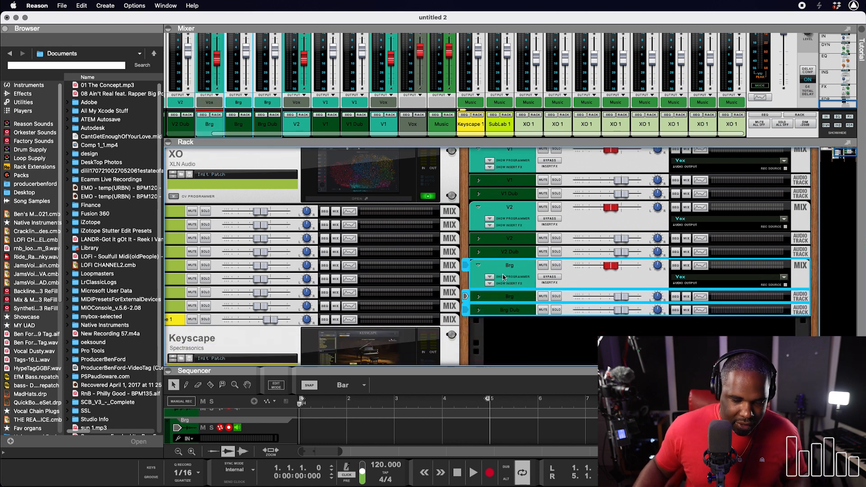
drag(509, 278, 514, 326)
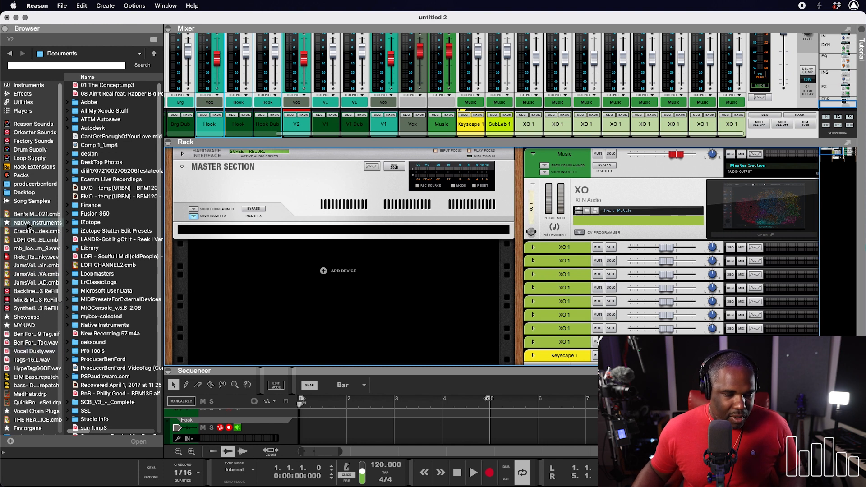
- Load the saved Master Bus 2021 patch from the browser favourites into the master section's insert effects
drag(28, 214, 315, 203)
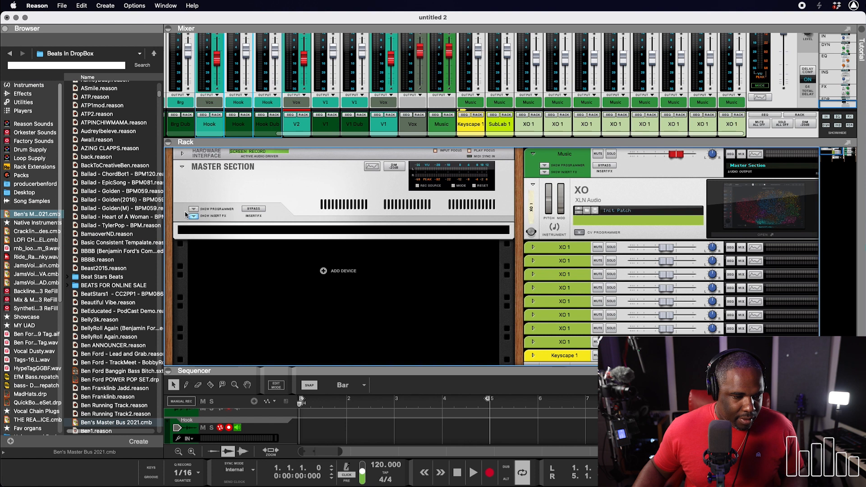
click(193, 209)
drag(49, 212, 243, 245)
- Examine the FabFilter Pro-MB and soothe2 devices in the master section's inserts, folding each one again
scroll(317, 297, down, 6)
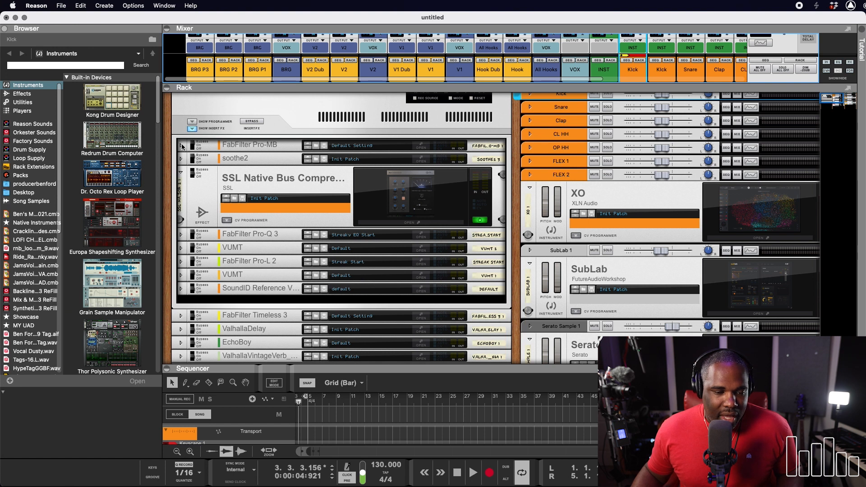
click(181, 146)
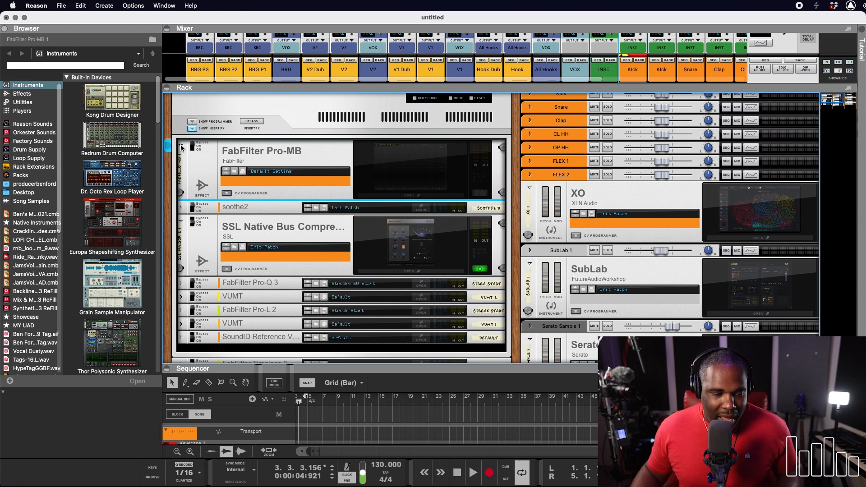
click(182, 146)
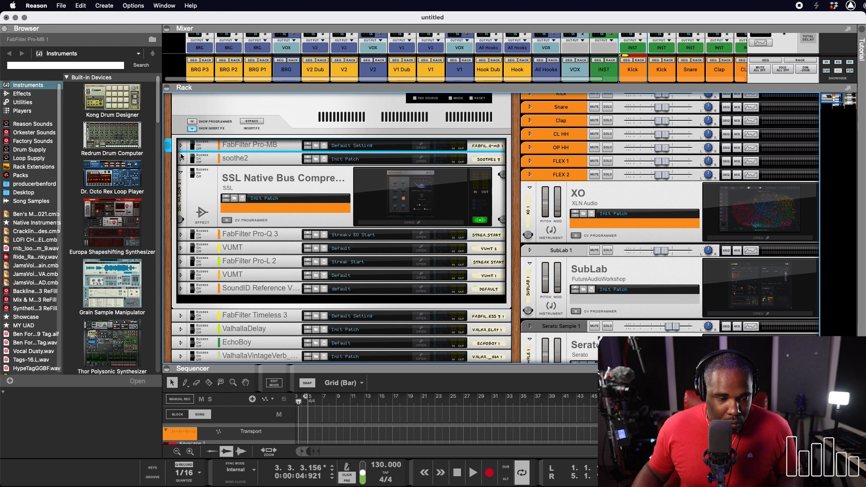
click(181, 160)
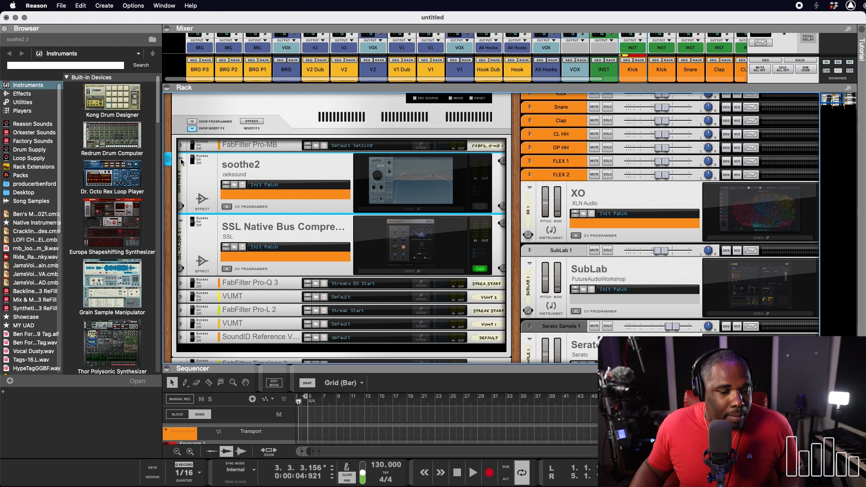
click(182, 159)
- Inspect the SSL Native Bus Compressor 2 settings on the master bus and close its plug-in window
click(181, 172)
click(181, 173)
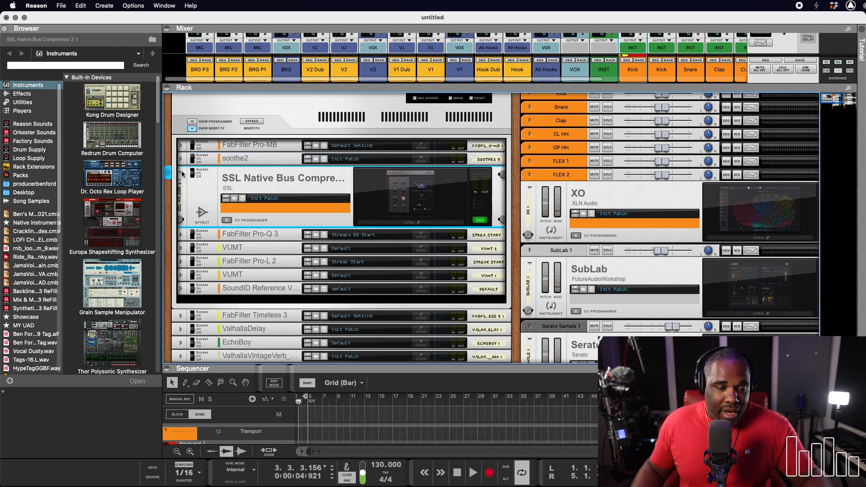
click(395, 216)
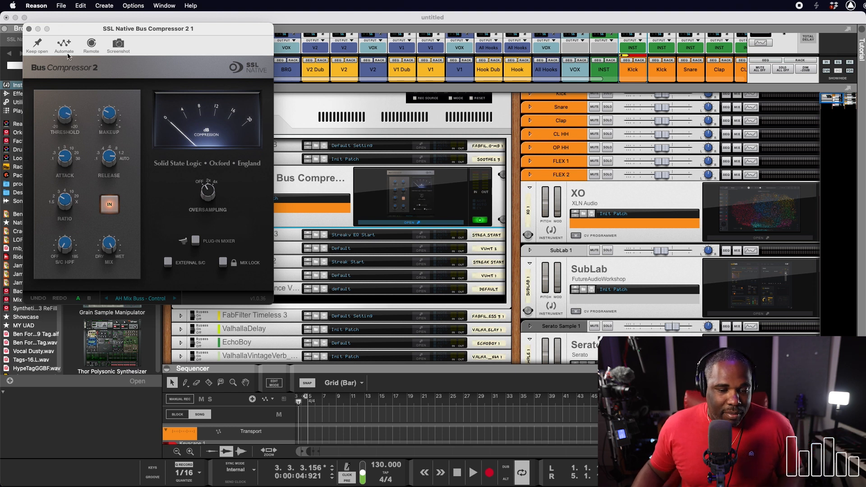
click(29, 29)
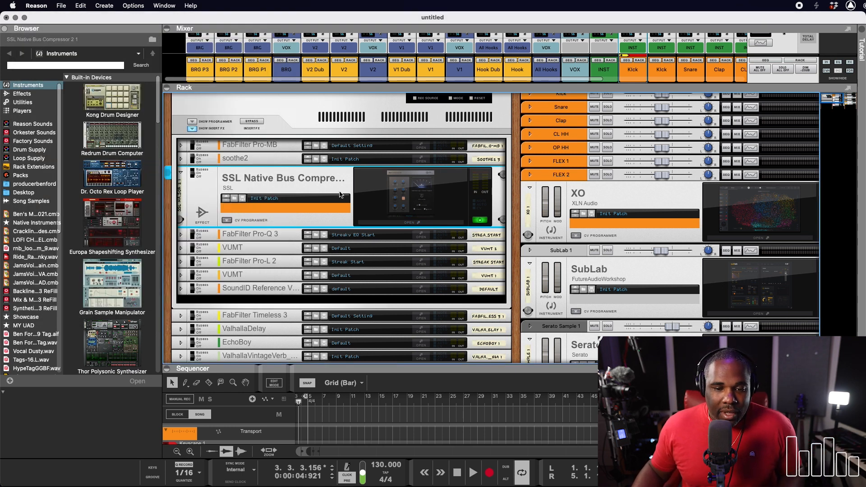
- Enlarge the mixer to view the channels' effect sends, and expand the rack back over the mixer area
drag(519, 88, 395, 194)
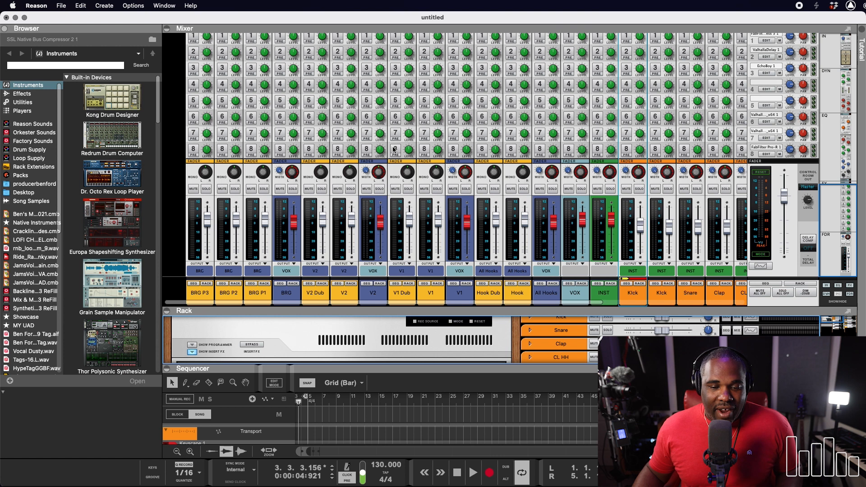
scroll(509, 173, up, 1)
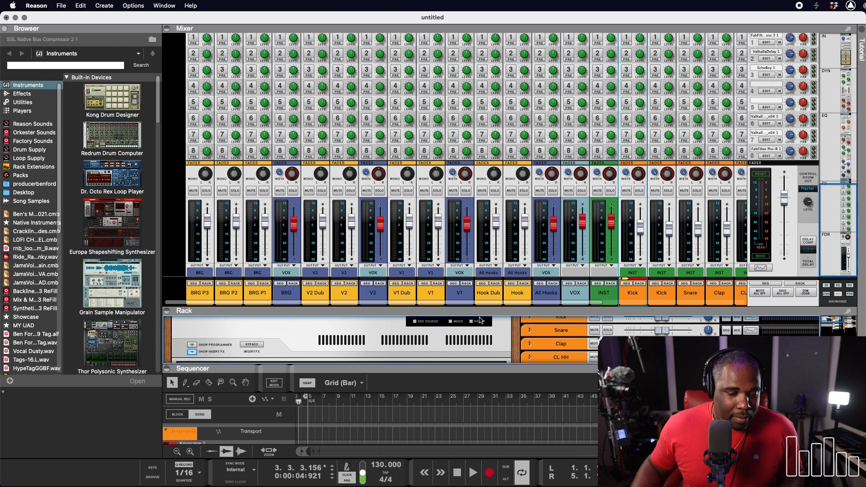
drag(481, 312, 558, 6)
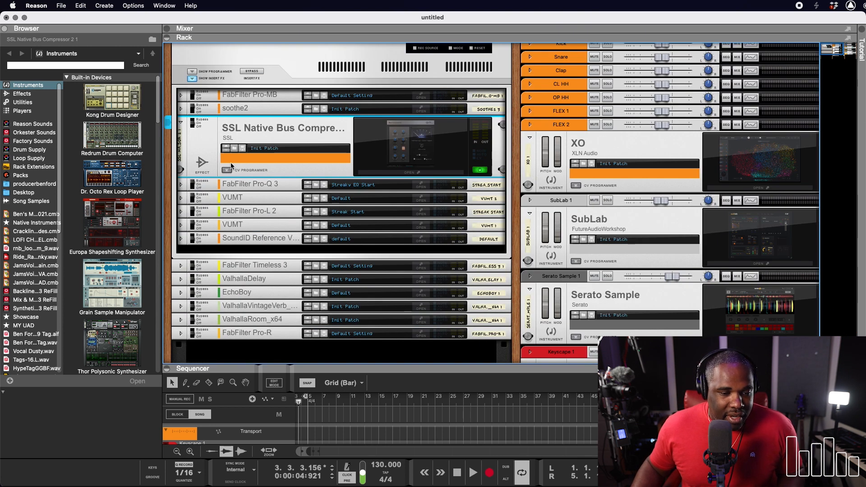
- Fold the SSL bus compressor and inspect the Streaky EQ Start curve in FabFilter Pro-Q 3, closing its window
click(181, 123)
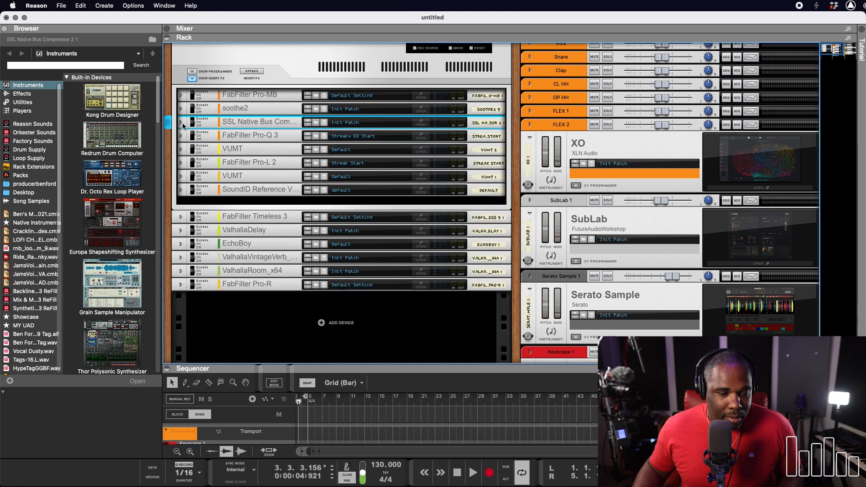
click(182, 137)
click(182, 136)
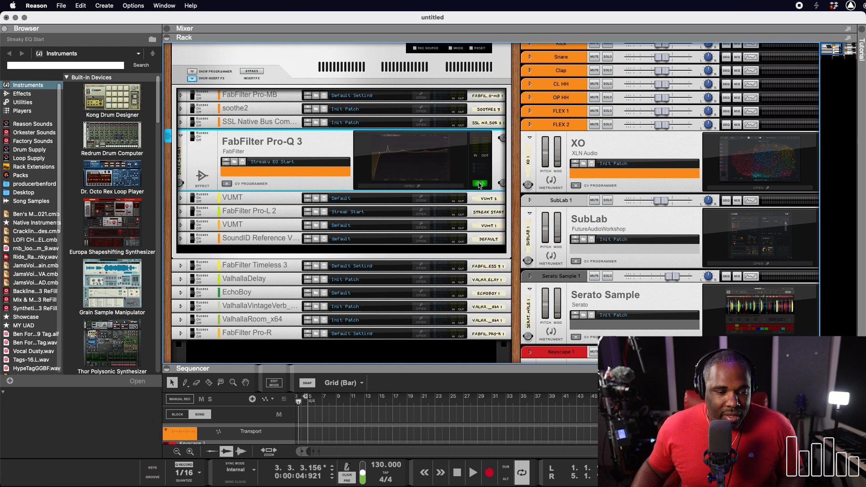
click(438, 186)
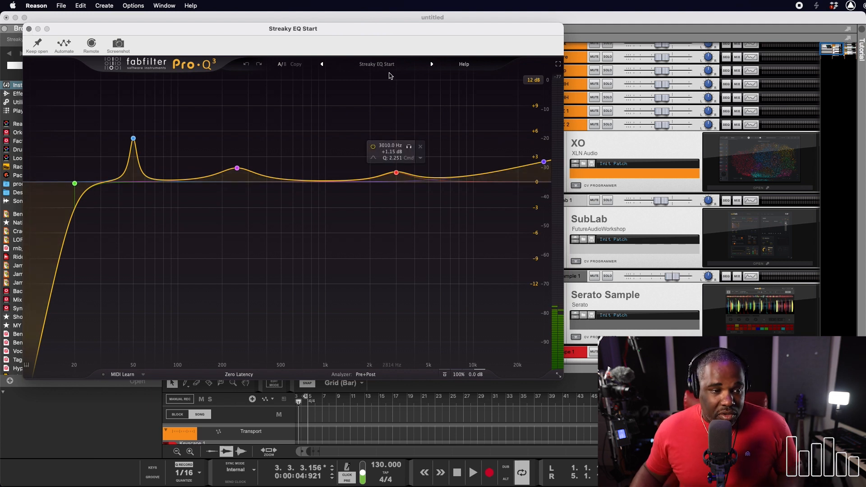
click(29, 29)
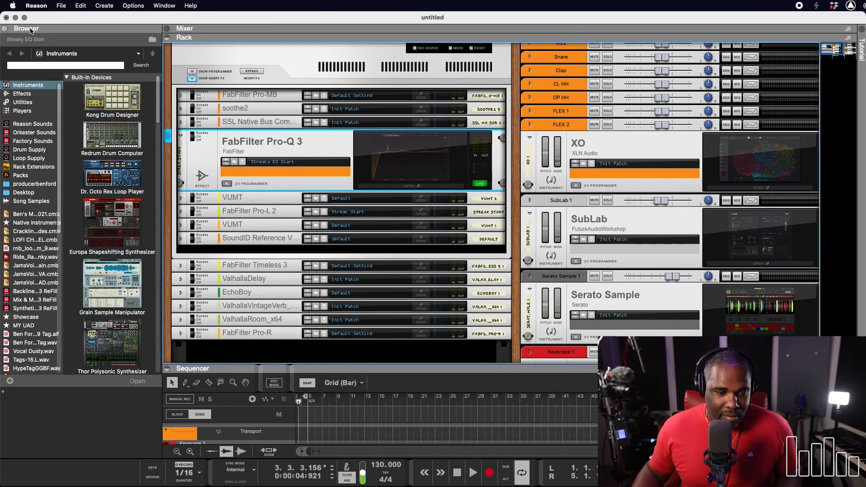
- Fold FabFilter Pro-Q 3 and unfold both VUMT meter devices in the master section's inserts
click(192, 135)
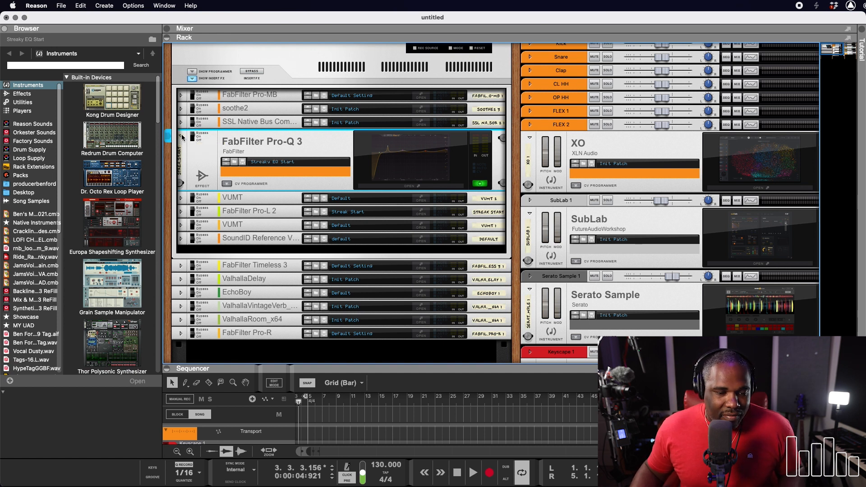
click(181, 136)
click(182, 150)
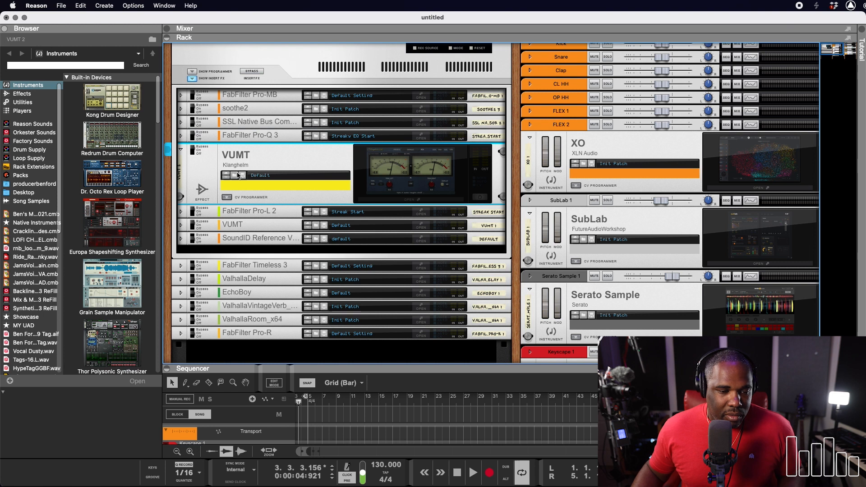
click(194, 151)
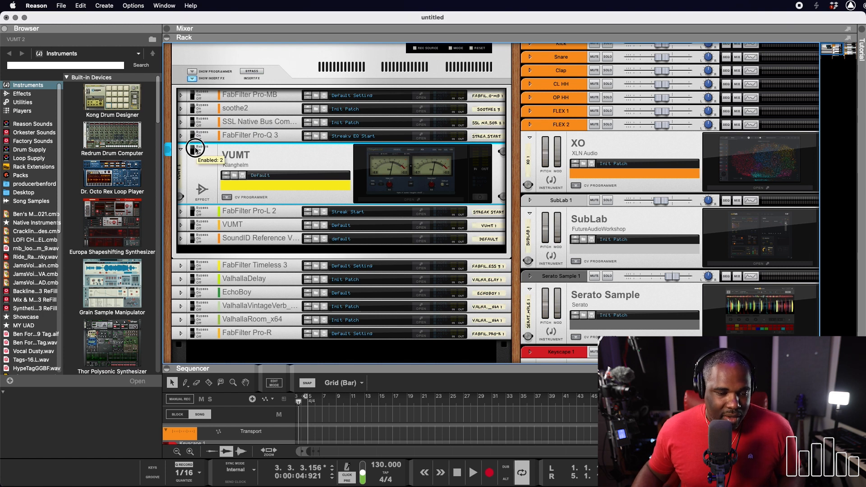
click(182, 225)
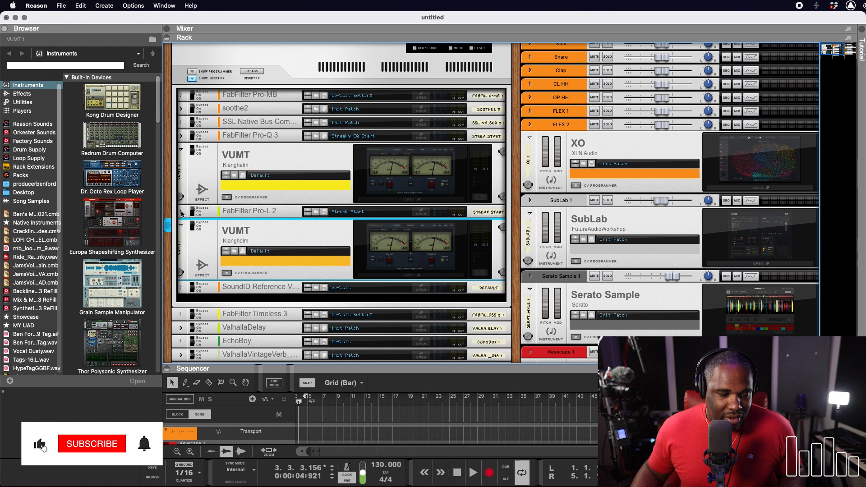
- Unfold FabFilter Pro-L 2 and inspect its Streak Start limiter settings, closing the plug-in window
click(181, 212)
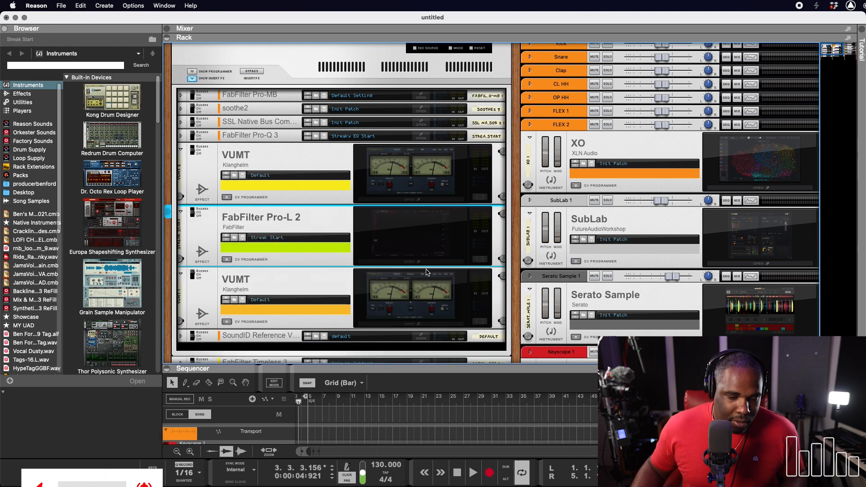
click(449, 264)
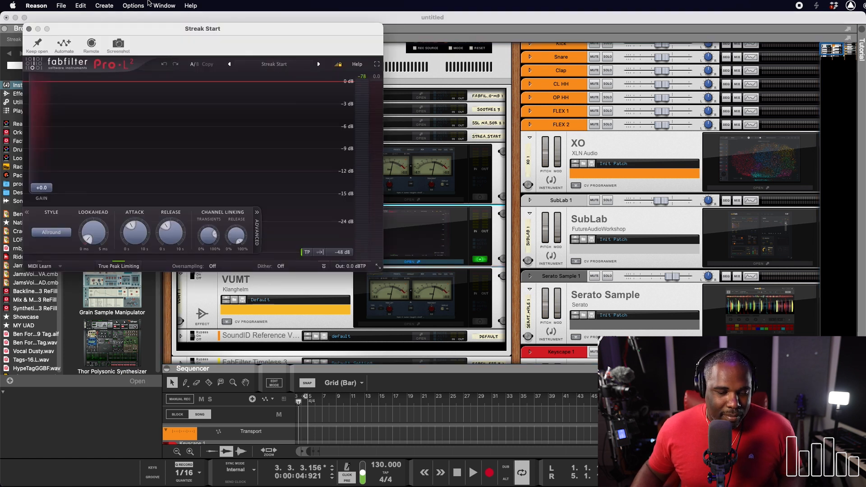
click(29, 29)
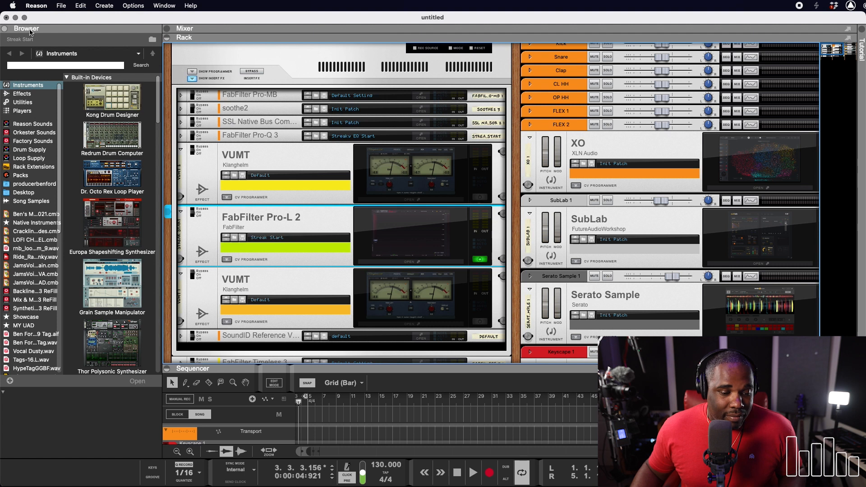
scroll(227, 327, down, 3)
click(181, 277)
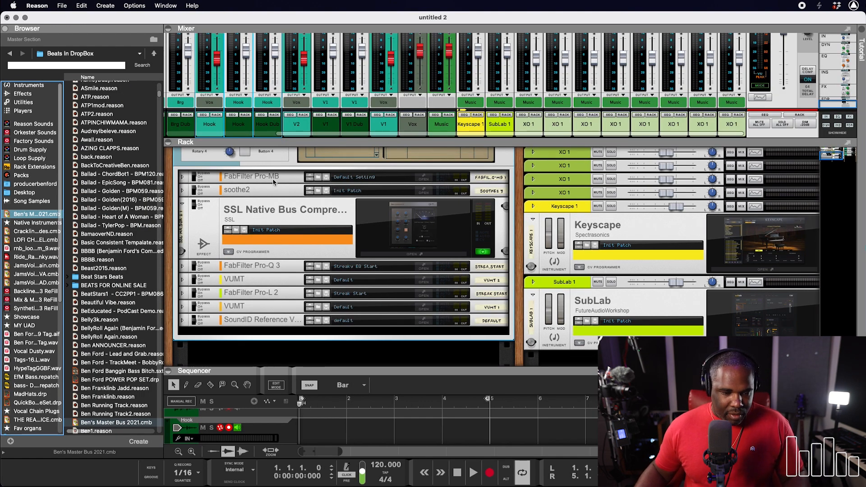
- Turn the rack around to its back and unfold FabFilter Pro-MB, soothe2 and FabFilter Pro-Q 3 in the master inserts
key(Tab)
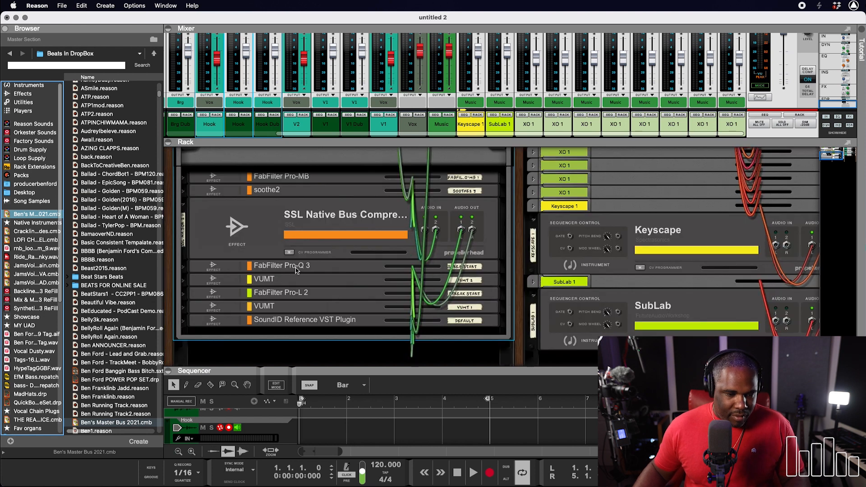
click(185, 180)
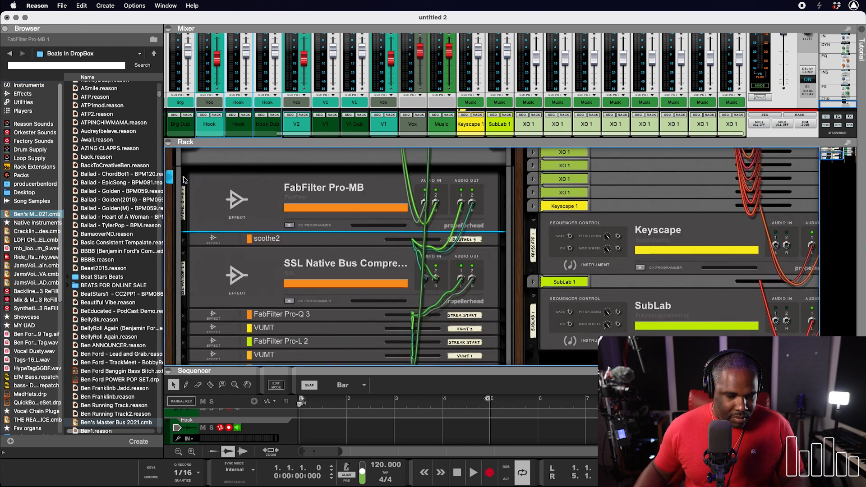
click(183, 239)
click(183, 281)
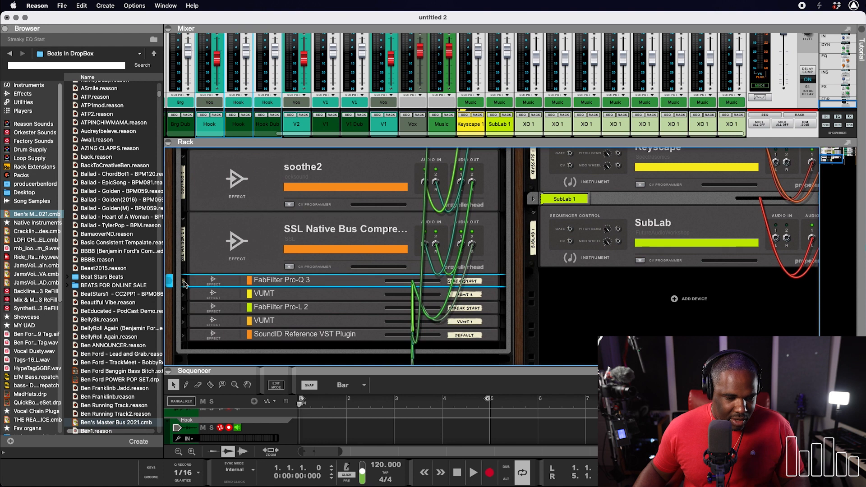
key(Tab)
click(182, 345)
key(Tab)
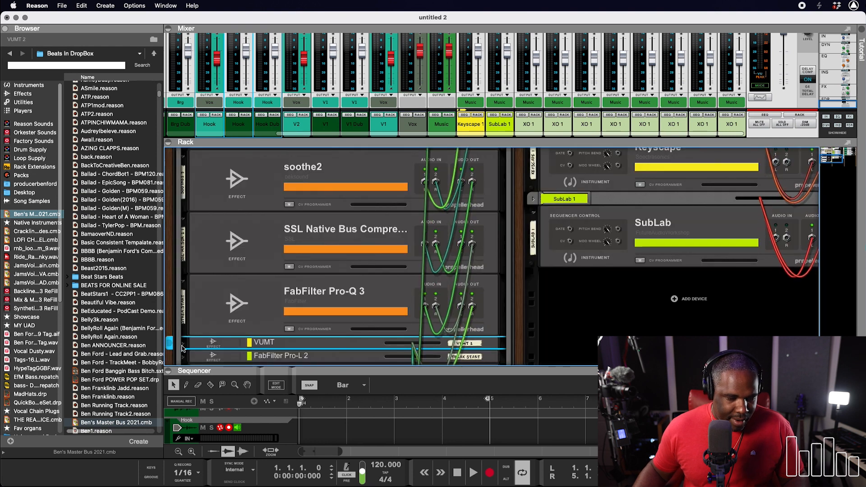
- Unfold both VUMT devices, FabFilter Pro-L 2 and SoundID Reference on the back of the master insert chain
click(182, 343)
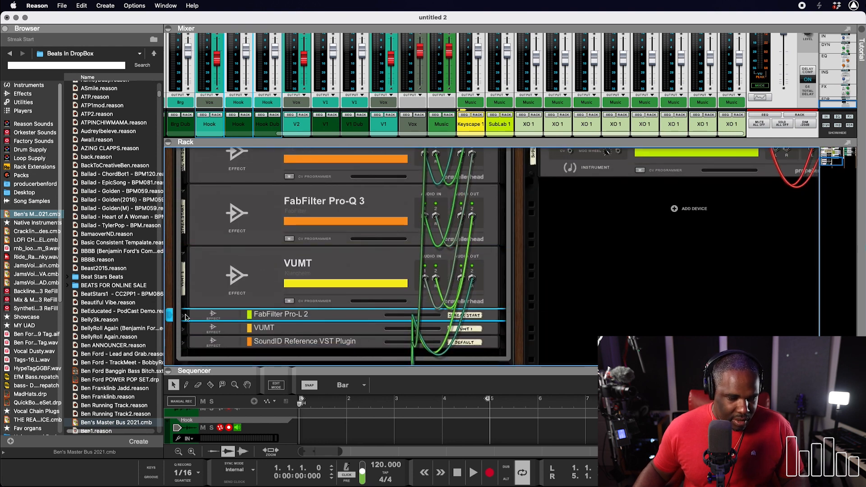
click(183, 316)
scroll(185, 354, down, 2)
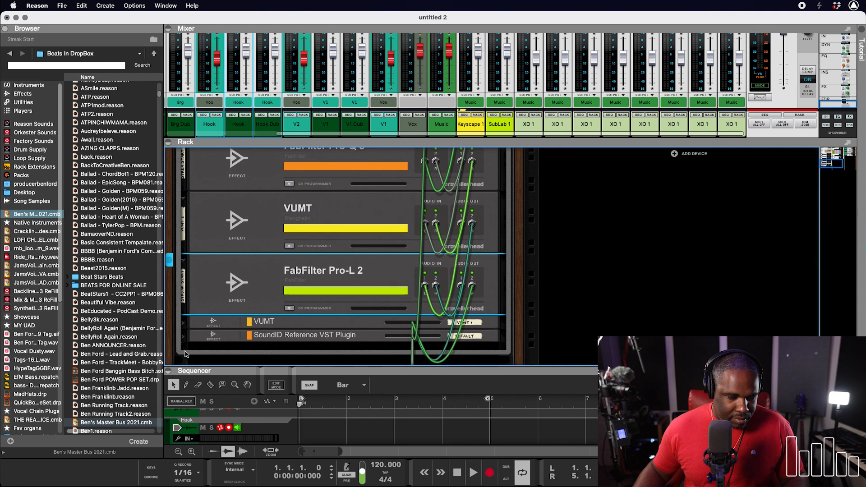
click(182, 323)
scroll(182, 311, down, 4)
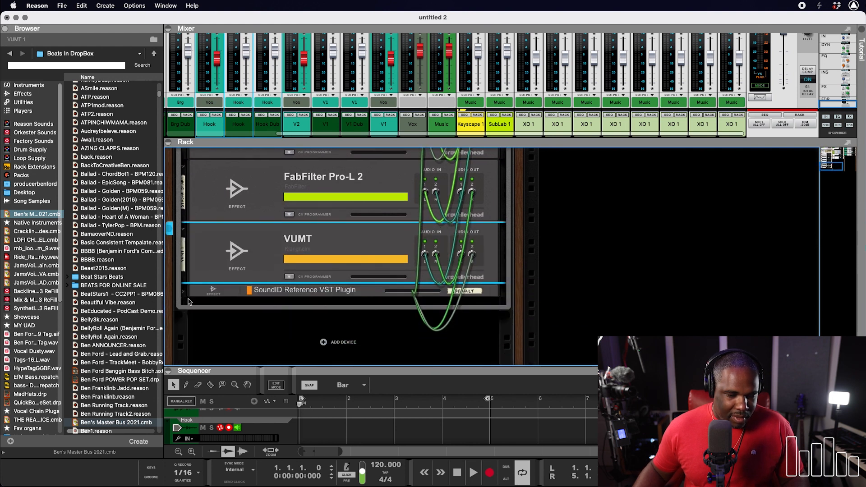
click(183, 291)
- Examine how the audio cables link the master insert devices in series, and turn the rack back to its front
scroll(234, 295, up, 10)
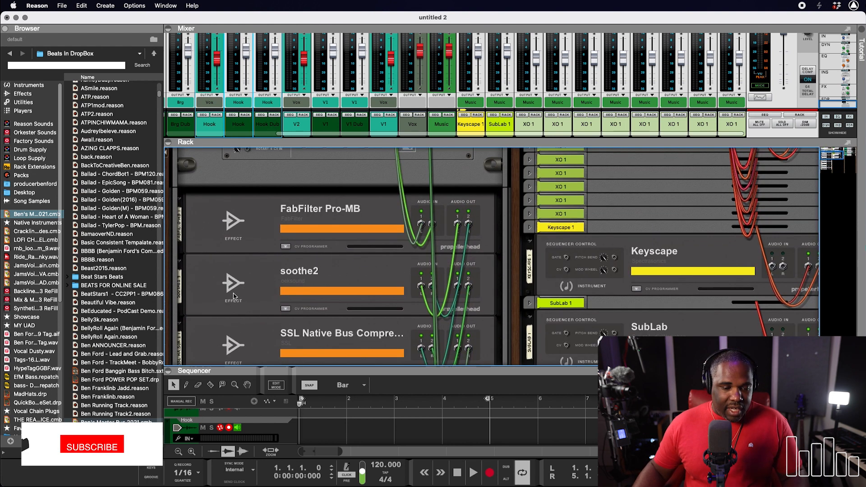
scroll(234, 296, up, 3)
scroll(234, 296, down, 8)
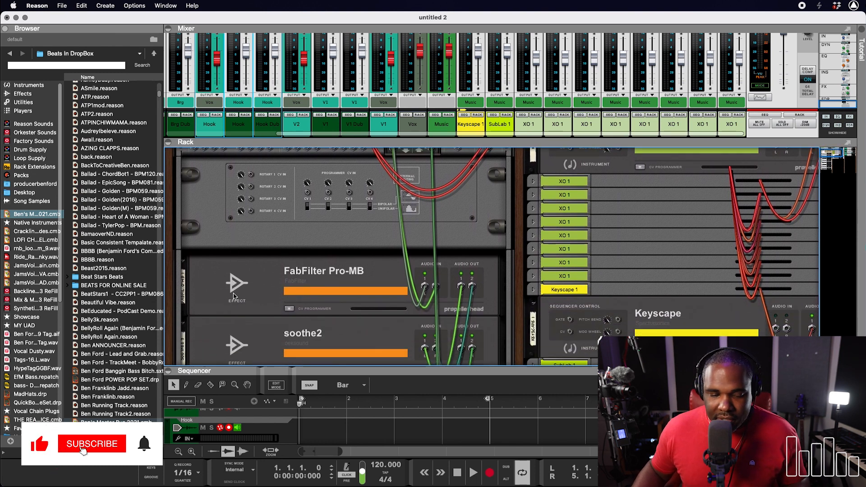
scroll(234, 296, up, 1)
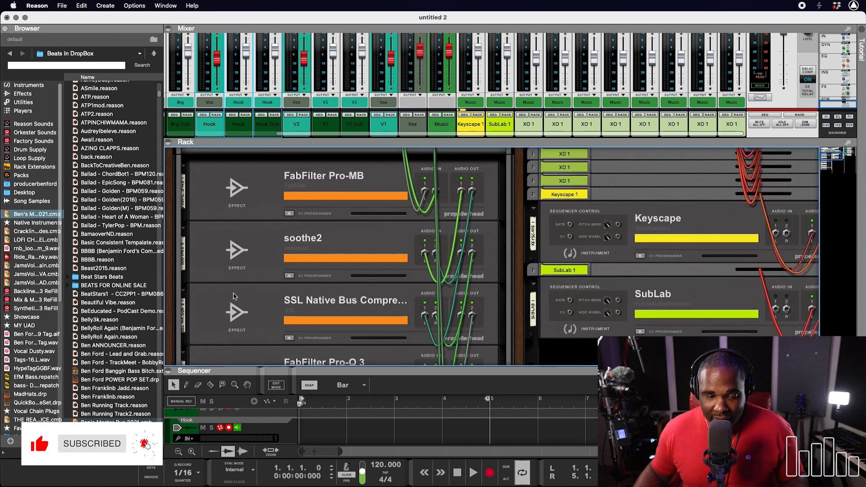
scroll(234, 296, up, 2)
scroll(234, 296, down, 7)
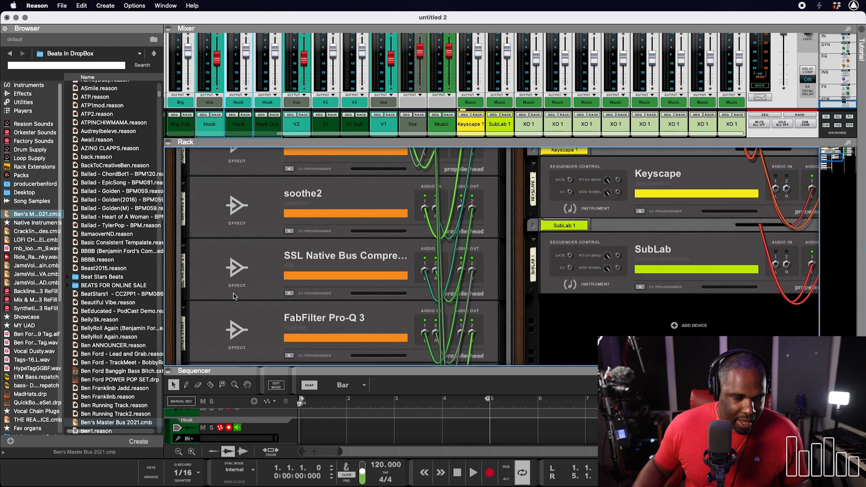
scroll(234, 296, down, 2)
scroll(233, 297, up, 7)
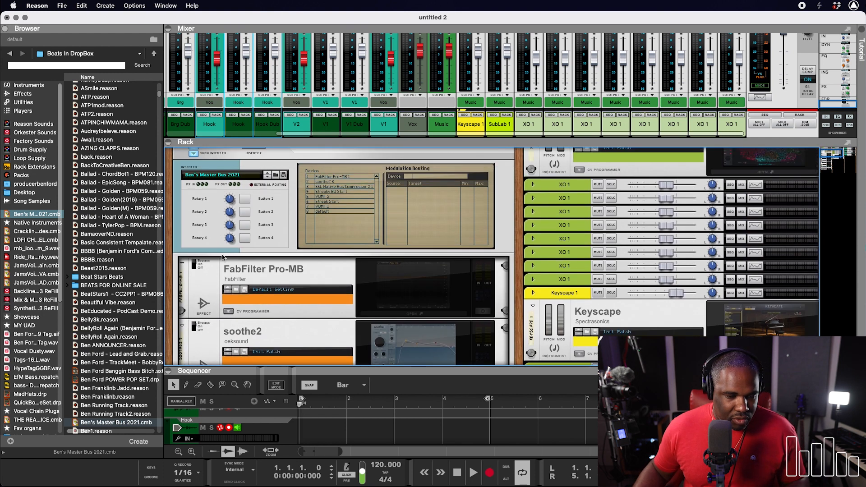
- Hide the insert effects in the master section
scroll(253, 186, up, 2)
click(194, 216)
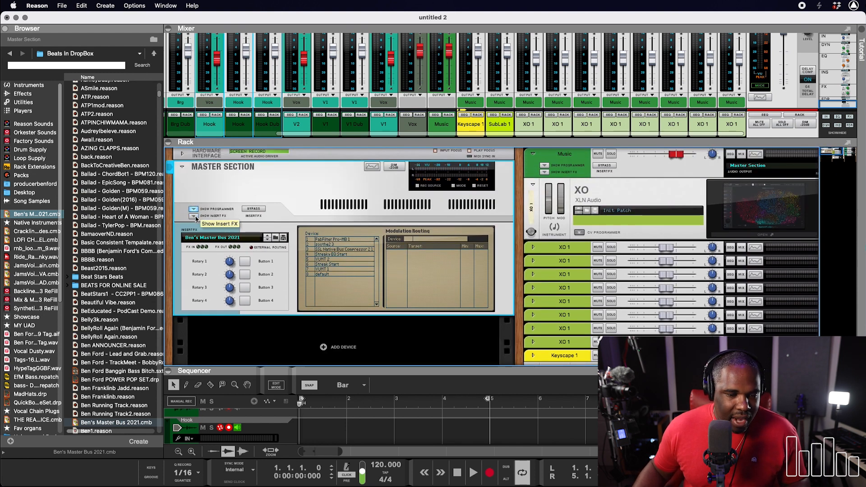
scroll(214, 330, down, 1)
- Create a send effect from the mixer, searching the effects for "Val" and choosing ValhallaDelay
scroll(233, 90, left, 5)
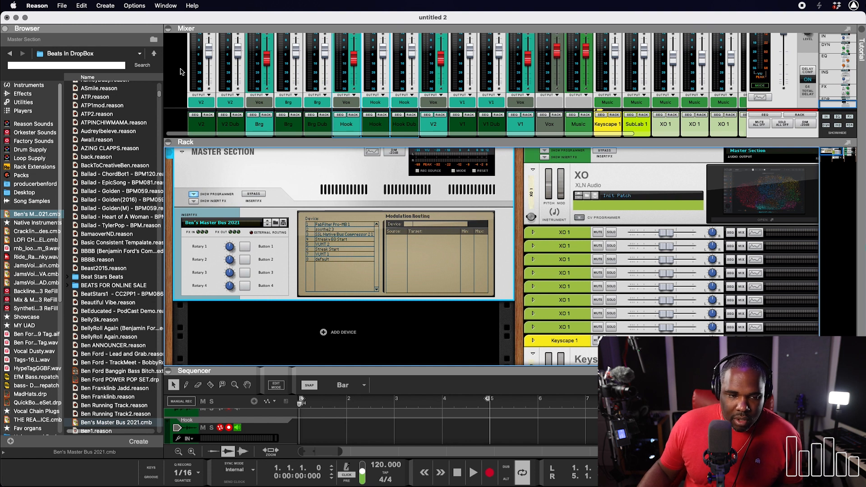
scroll(181, 72, up, 10)
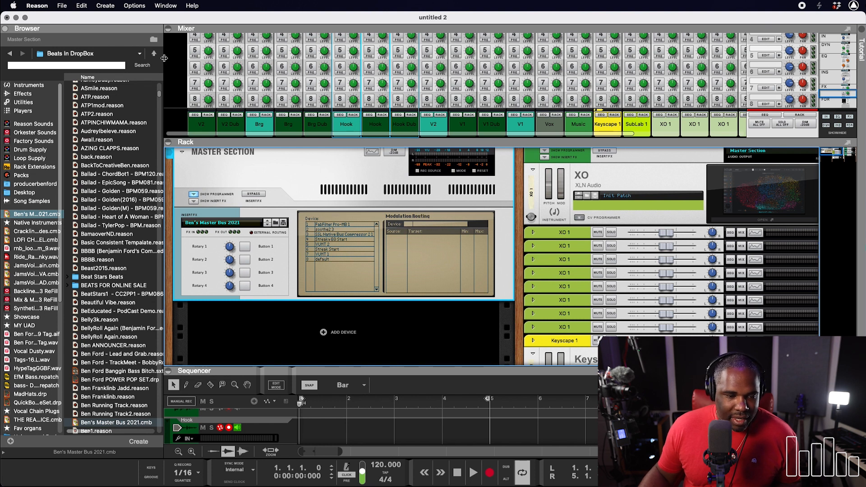
right_click(176, 72)
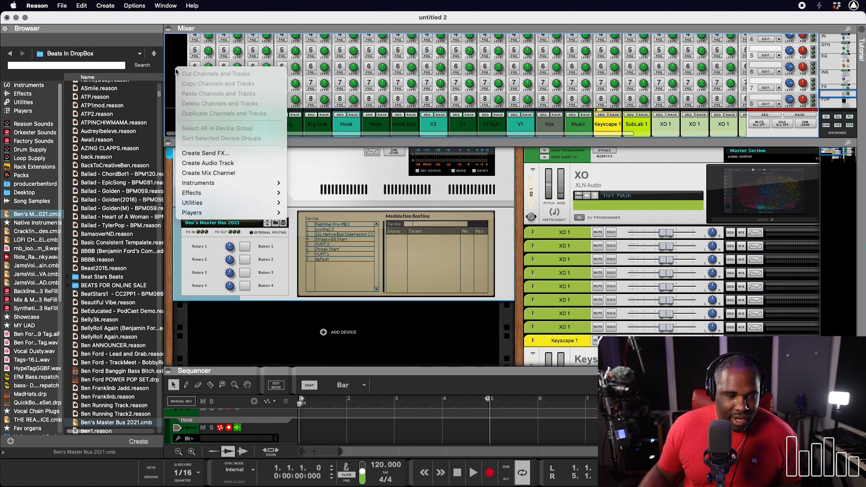
click(220, 153)
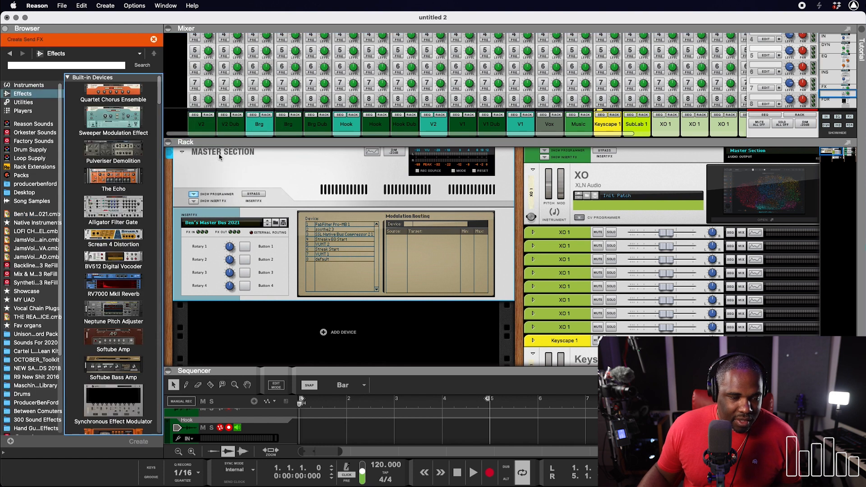
scroll(108, 202, down, 10)
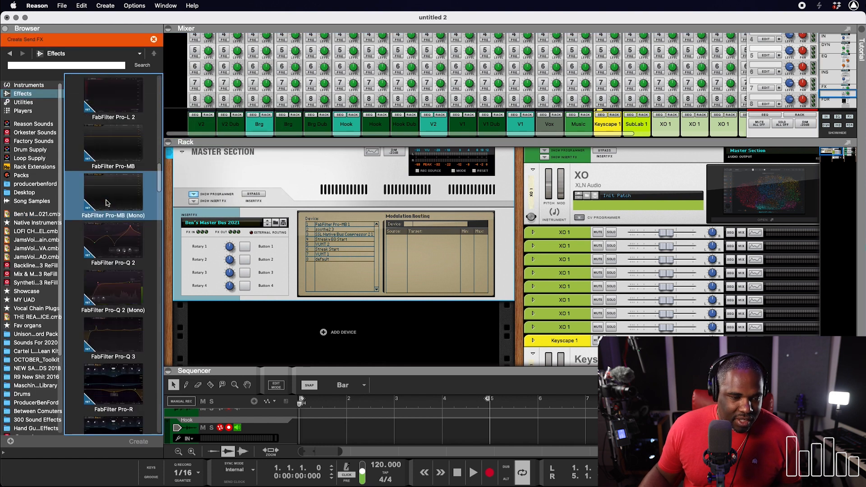
scroll(108, 203, up, 15)
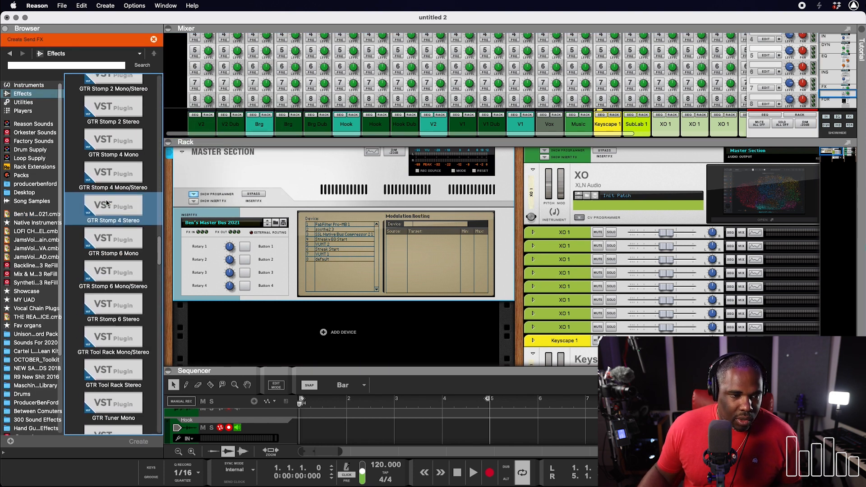
click(29, 67)
text(Va)
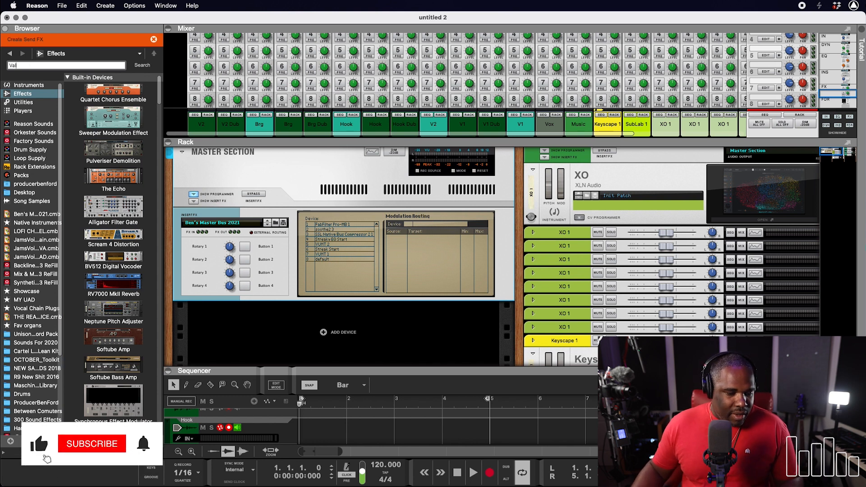
text(l)
key(Return)
scroll(107, 234, down, 3)
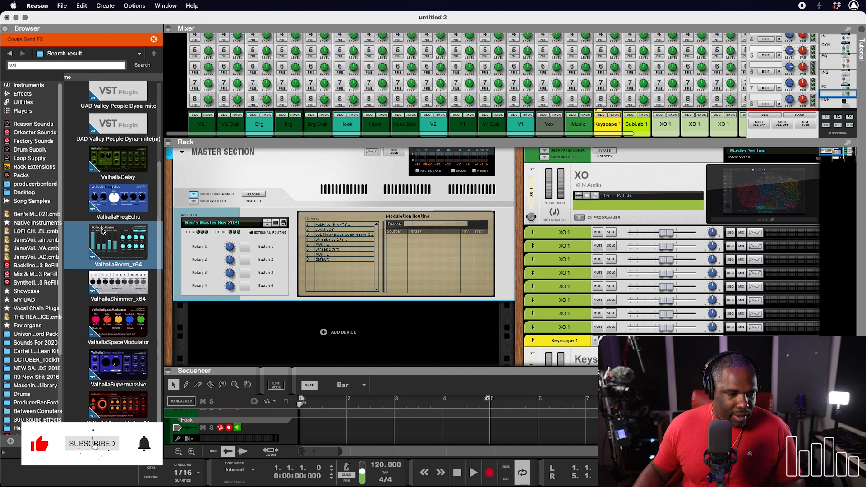
double_click(118, 158)
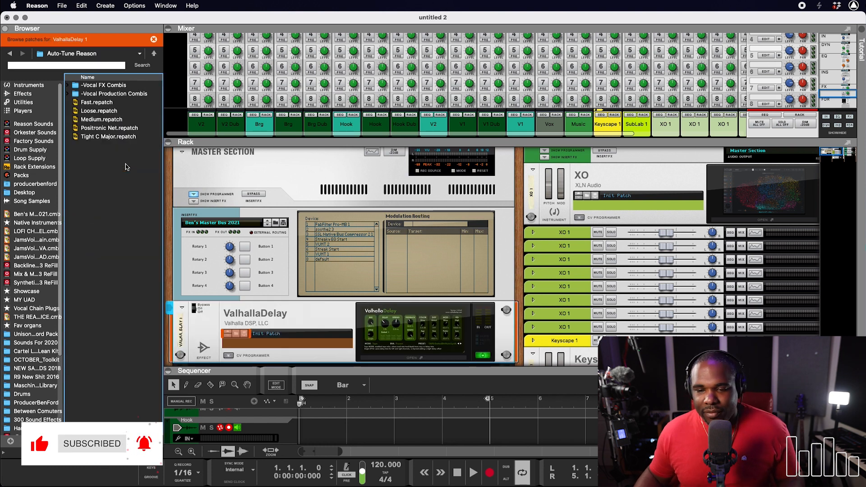
- Create a second send effect from the mixer, searching the effects for "echo" and choosing EchoBoy
scroll(596, 99, up, 5)
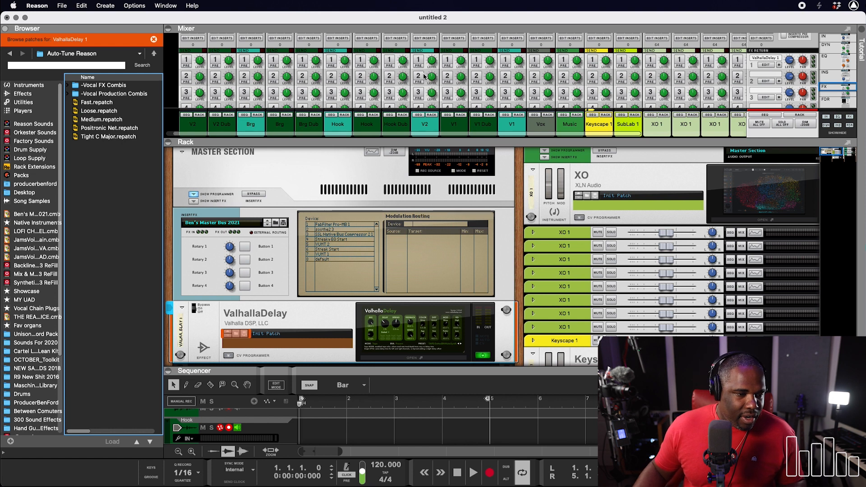
scroll(424, 77, down, 5)
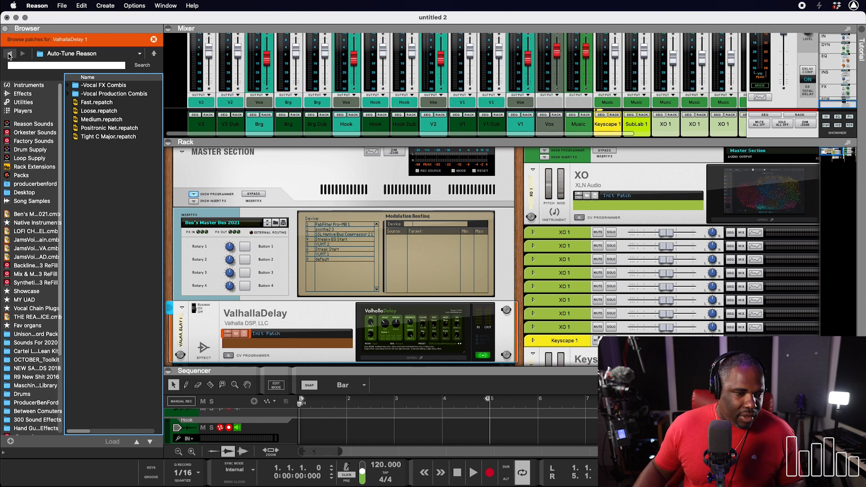
click(10, 55)
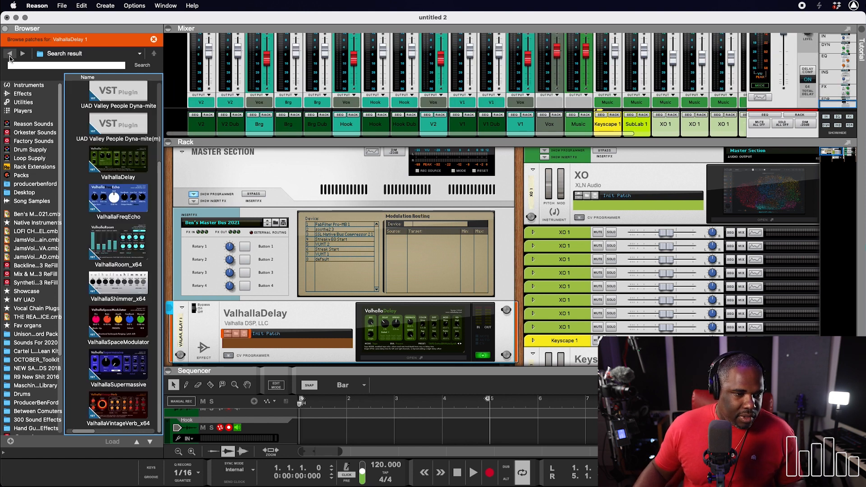
click(12, 55)
click(21, 67)
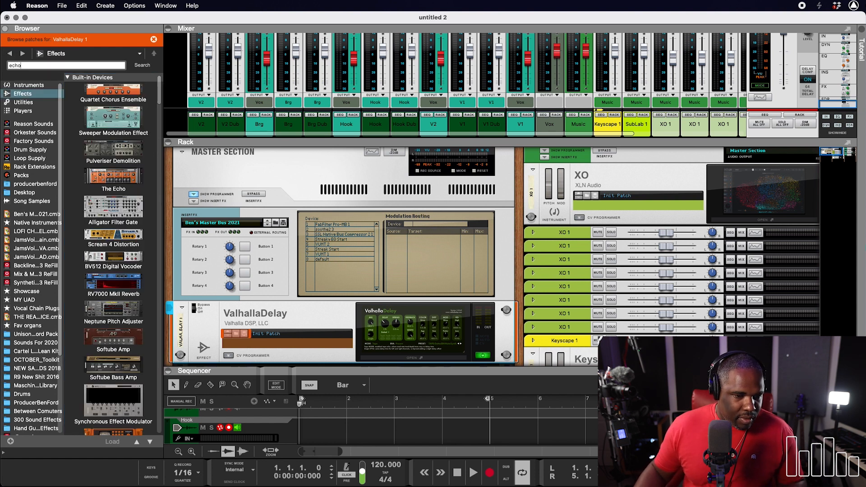
key(Return)
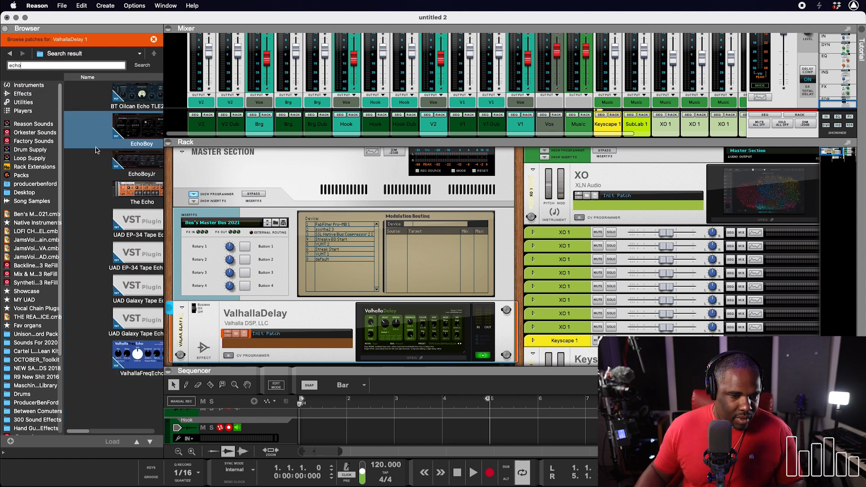
right_click(182, 63)
click(212, 145)
click(10, 55)
click(138, 142)
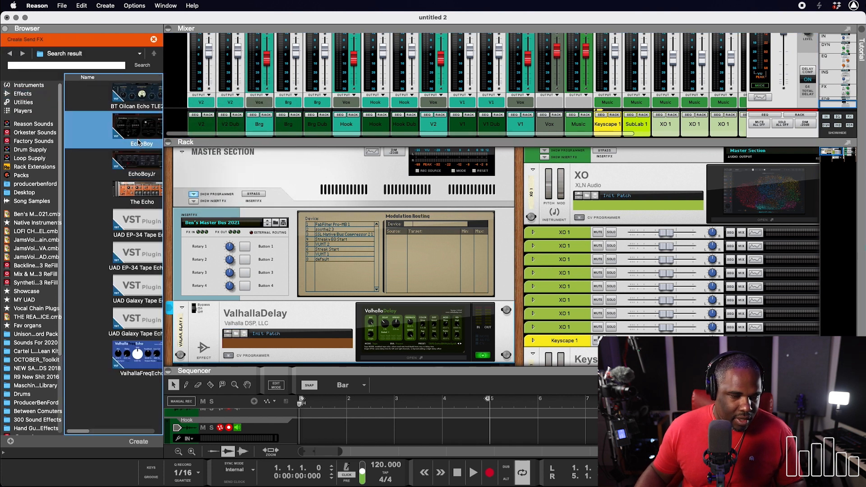
double_click(149, 130)
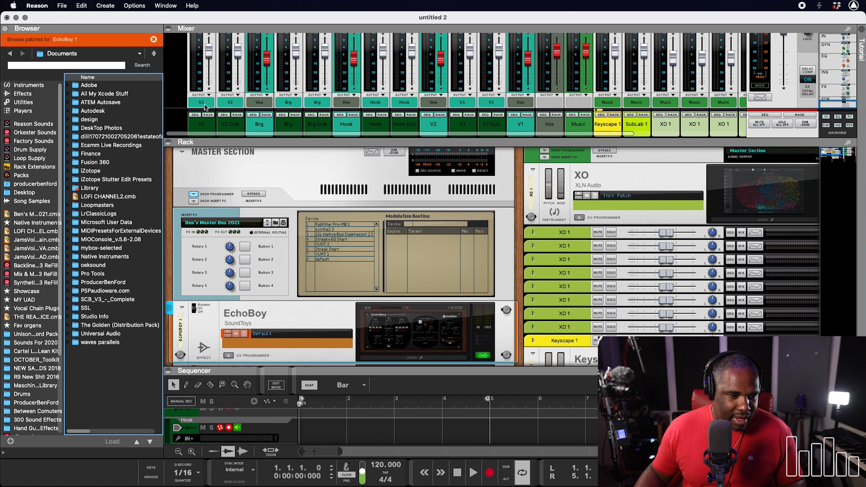
- Create another send effect from the mixer, searching the effects for "fab" and choosing FabFilter Timeless 3
click(10, 54)
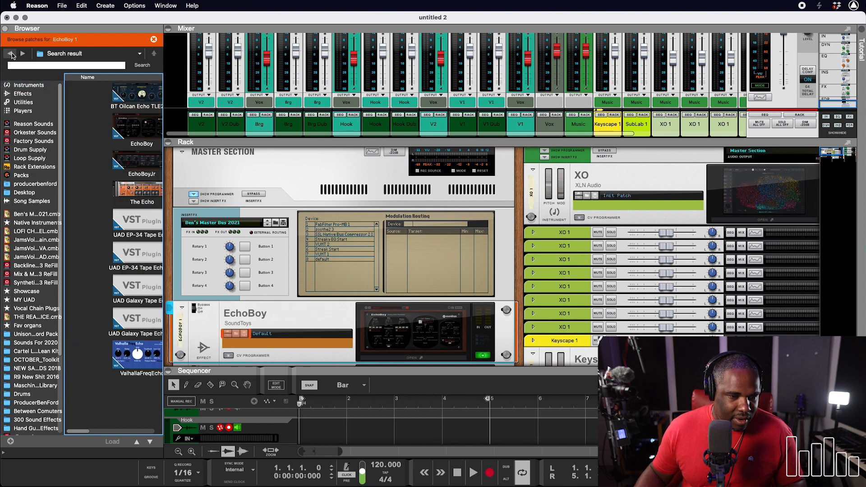
right_click(184, 81)
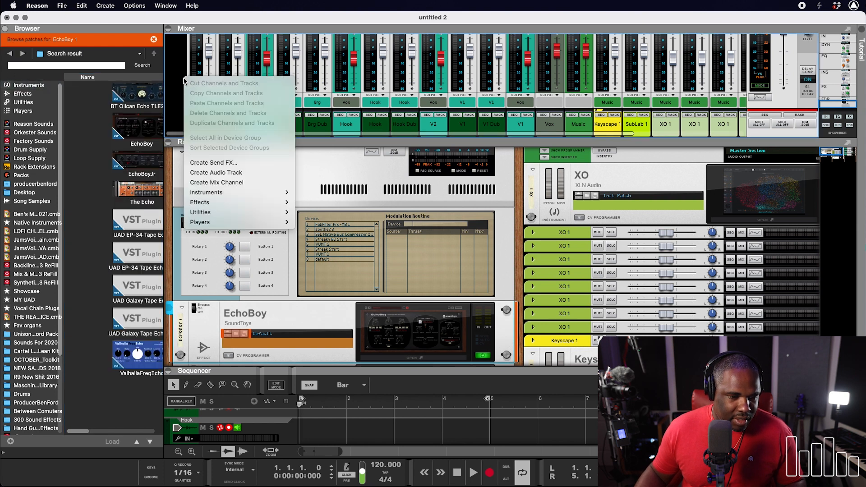
click(212, 162)
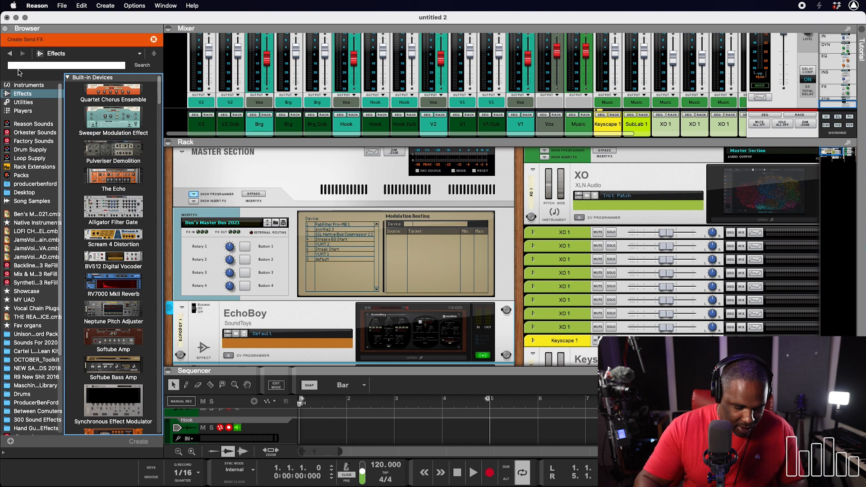
click(16, 66)
text(fab)
key(Return)
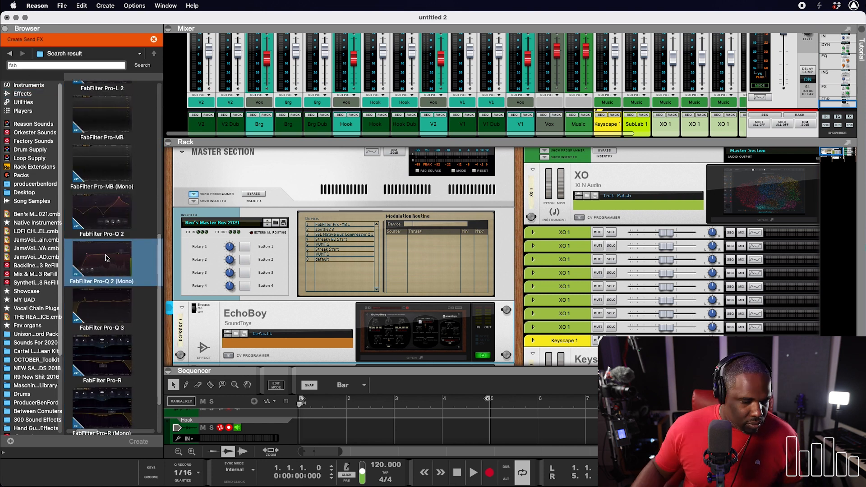
scroll(106, 258, down, 3)
scroll(107, 258, up, 1)
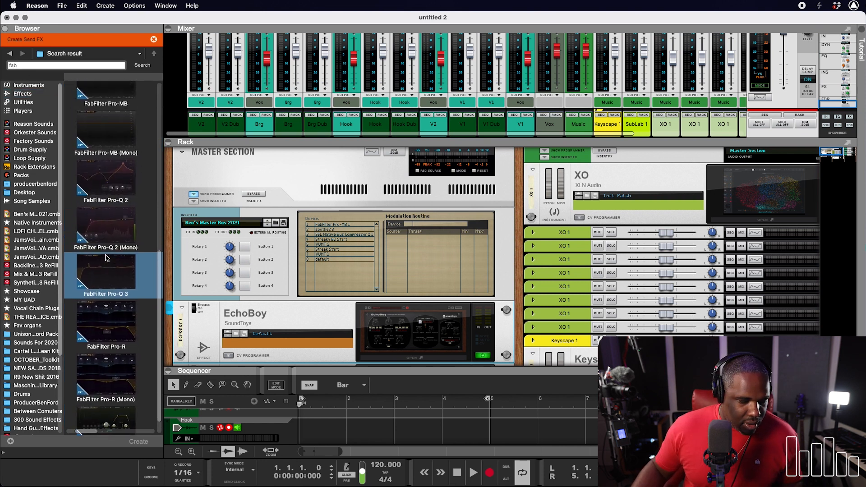
scroll(107, 258, down, 1)
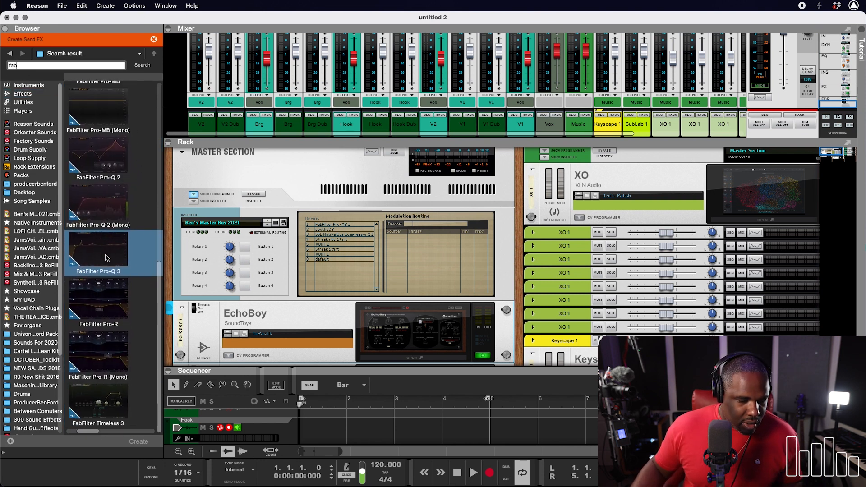
double_click(101, 404)
- Examine the eight FX return slots in the mixer's master section to see which are filled and which are free
scroll(687, 97, up, 5)
scroll(687, 97, right, 3)
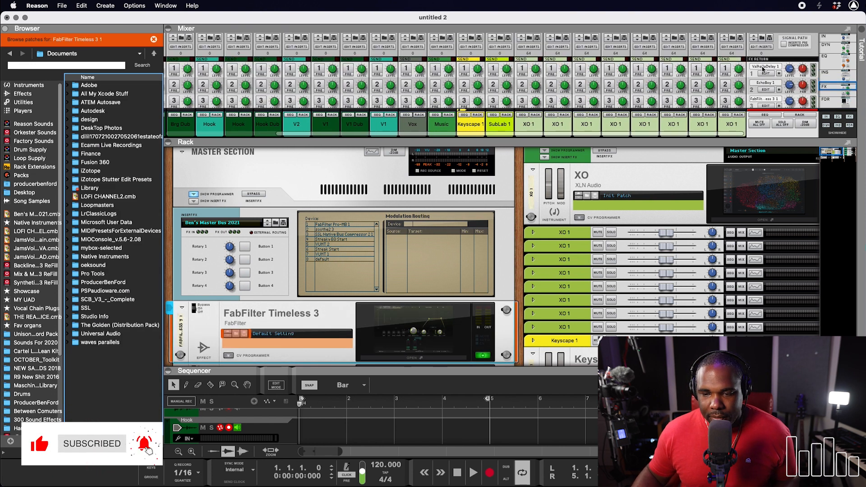
scroll(765, 88, down, 5)
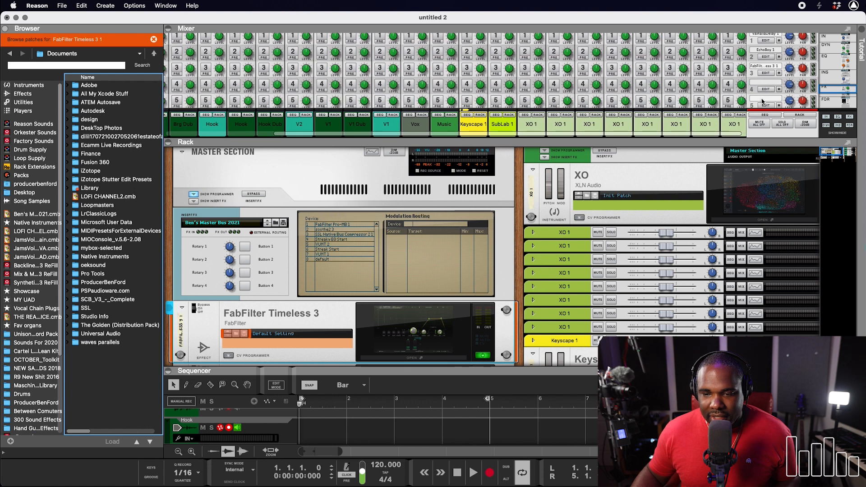
scroll(766, 90, down, 3)
scroll(766, 90, down, 3)
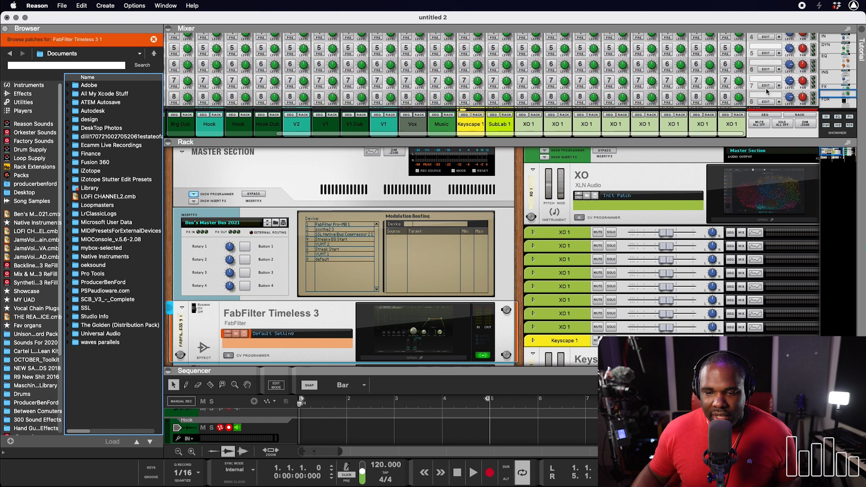
scroll(752, 83, down, 2)
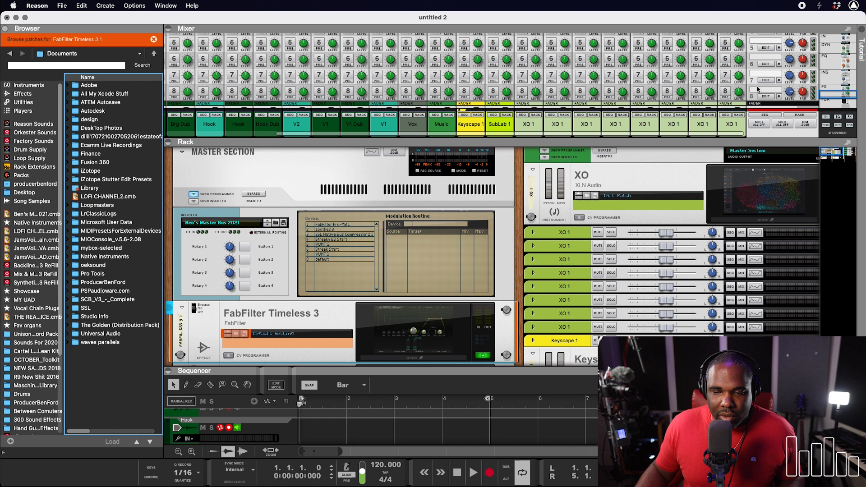
scroll(757, 89, down, 2)
scroll(757, 89, left, 5)
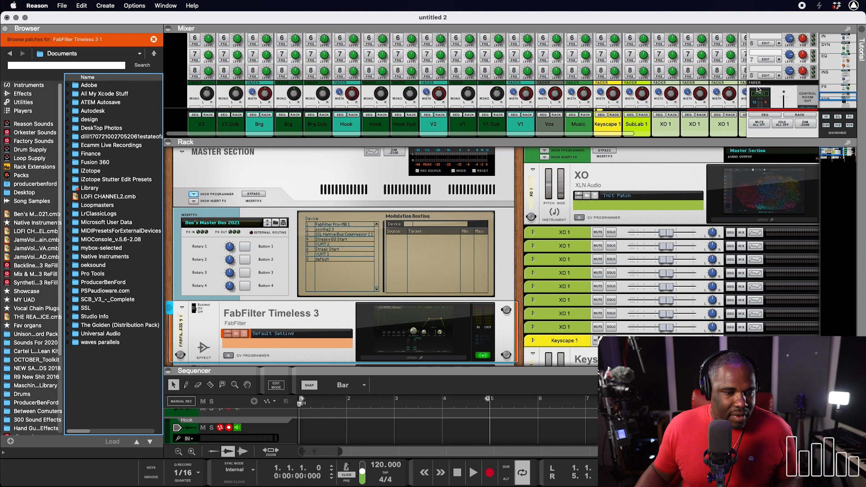
- Create a reverb send effect from the mixer, searching the effects for "val" and choosing ValhallaVintageVerb_x64
right_click(176, 67)
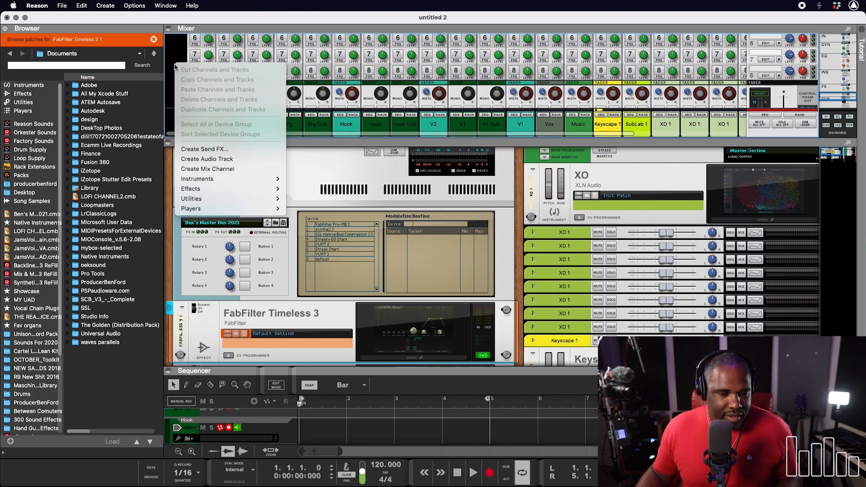
click(206, 149)
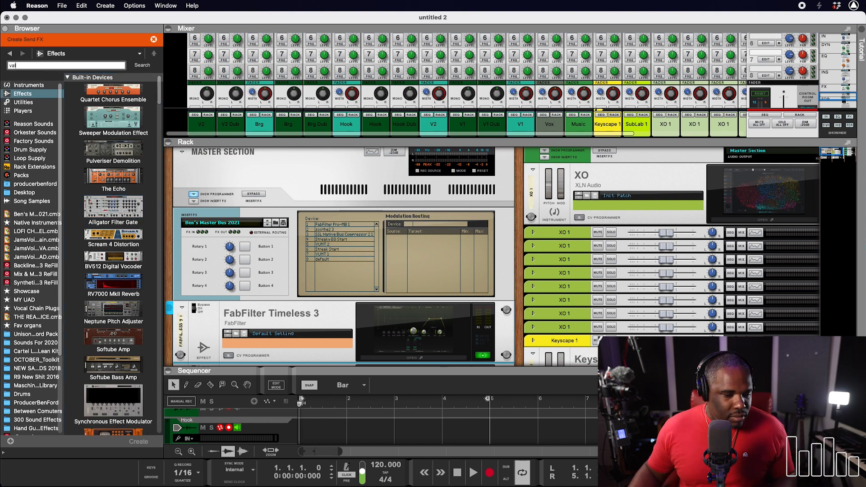
key(Return)
scroll(101, 345, down, 3)
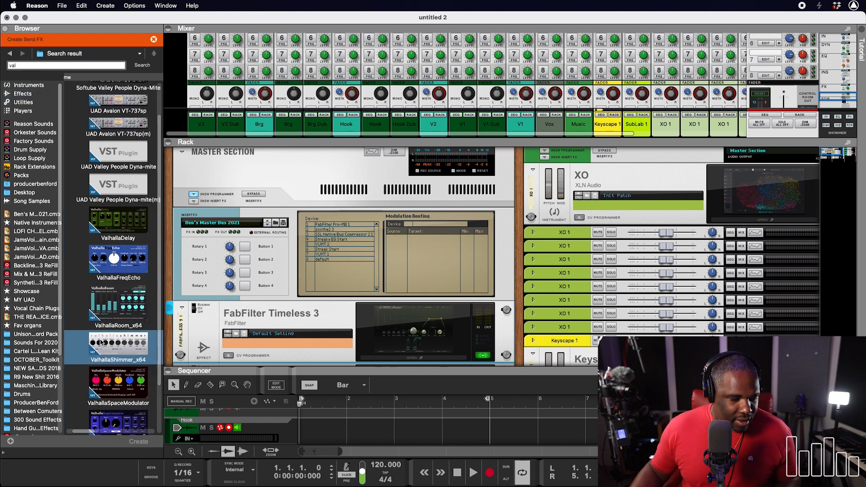
scroll(117, 334, down, 3)
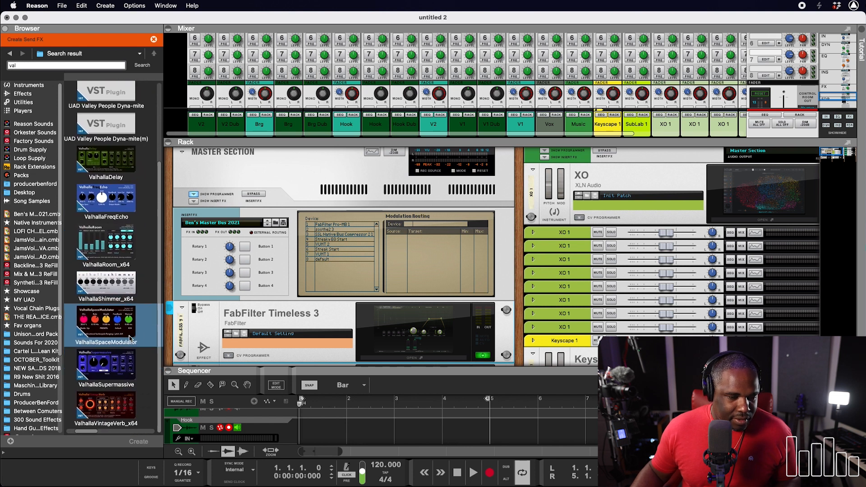
double_click(120, 406)
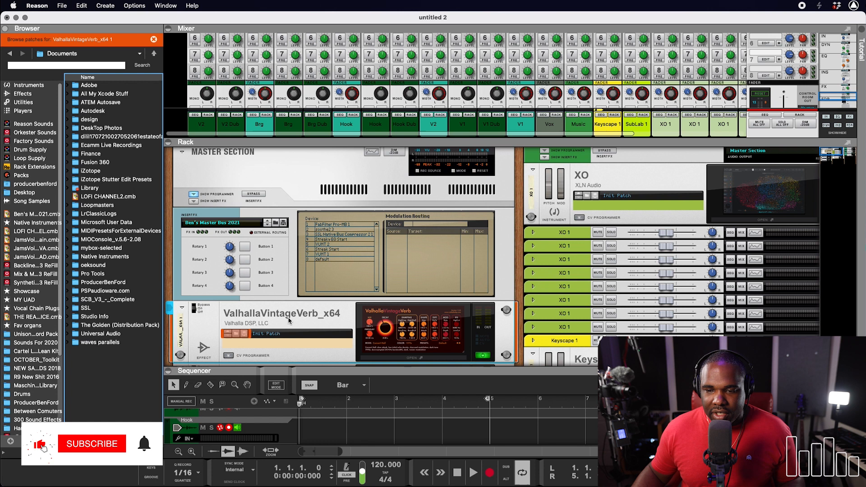
- On the back of the master section, move the ValhallaVintageVerb cables from FX send and return 4 to FX send and return 6
scroll(677, 68, up, 3)
scroll(677, 68, right, 5)
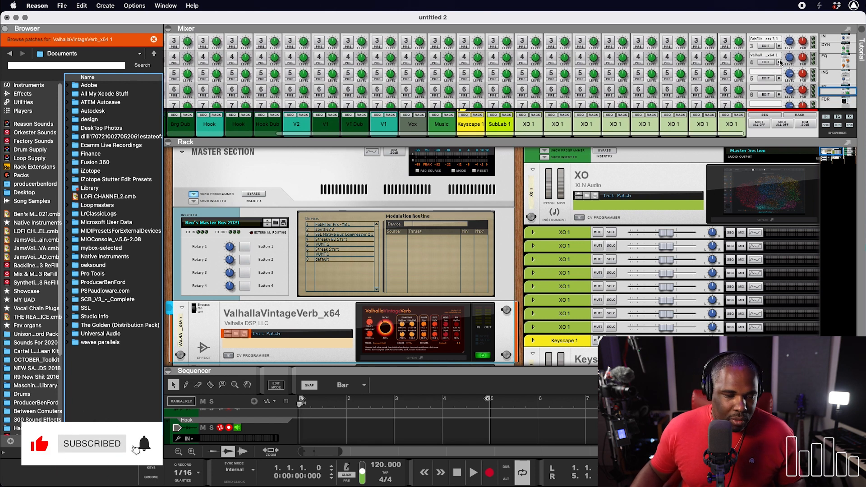
scroll(366, 182, up, 1)
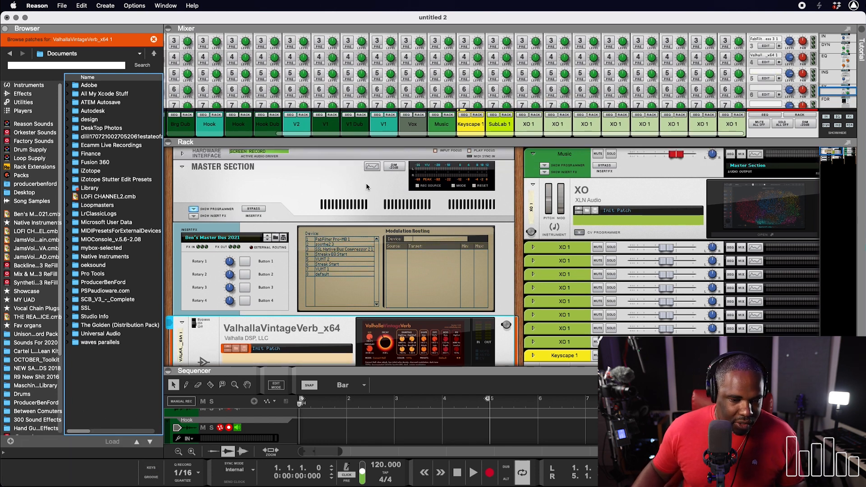
key(Tab)
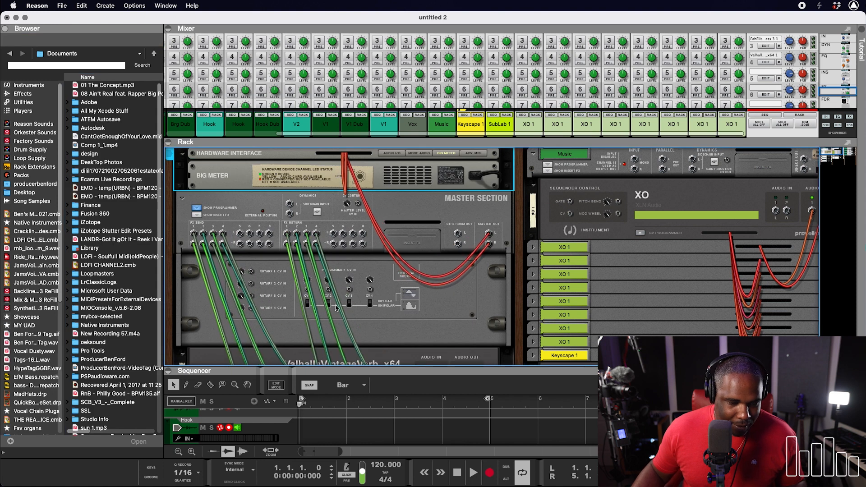
drag(223, 234, 249, 244)
drag(315, 234, 342, 234)
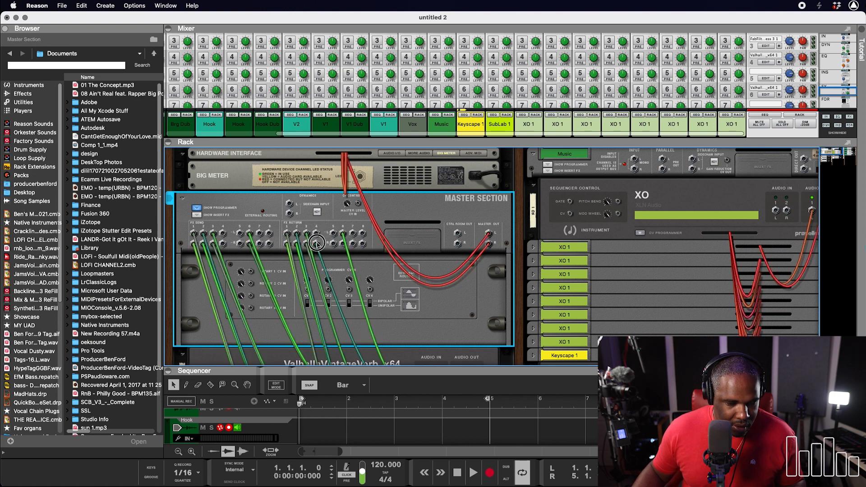
key(Tab)
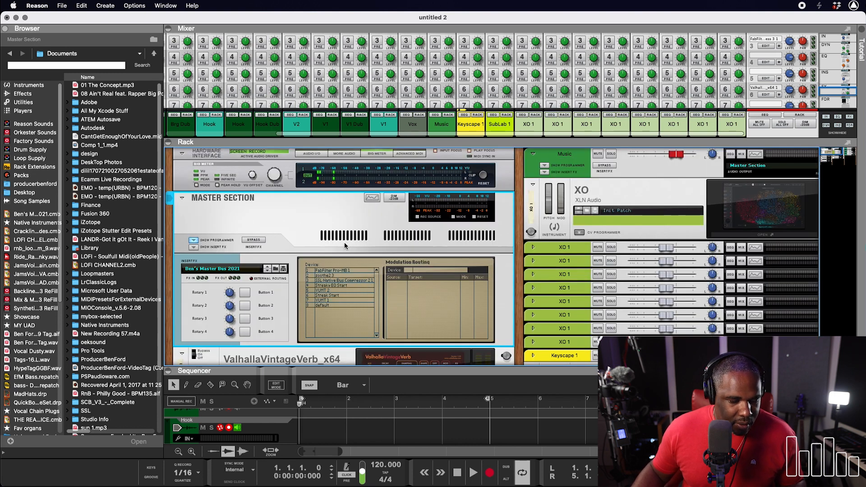
- Create another send effect from the mixer, reusing the previous effects search and choosing ValhallaRoom_x64
scroll(255, 253, down, 10)
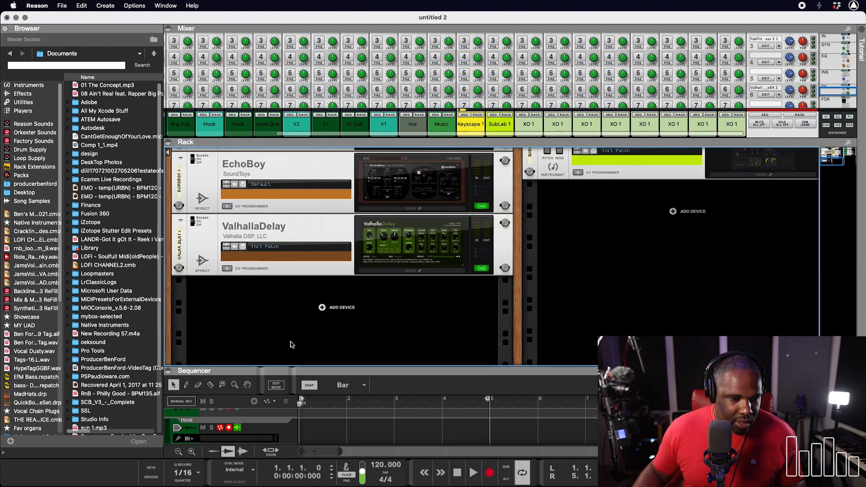
scroll(207, 66, up, 3)
scroll(207, 65, left, 4)
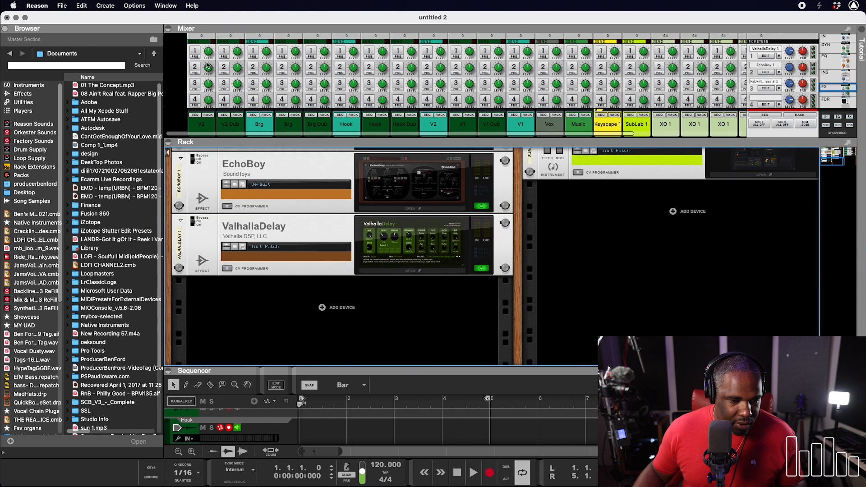
right_click(173, 74)
click(202, 155)
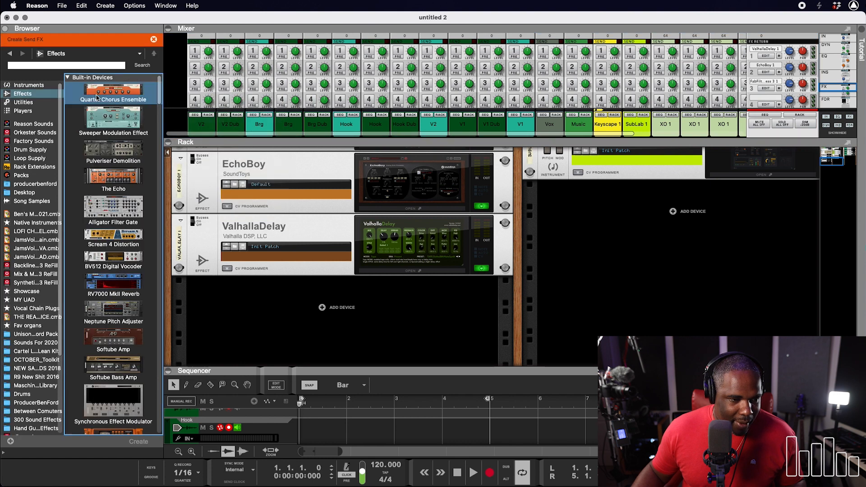
click(11, 54)
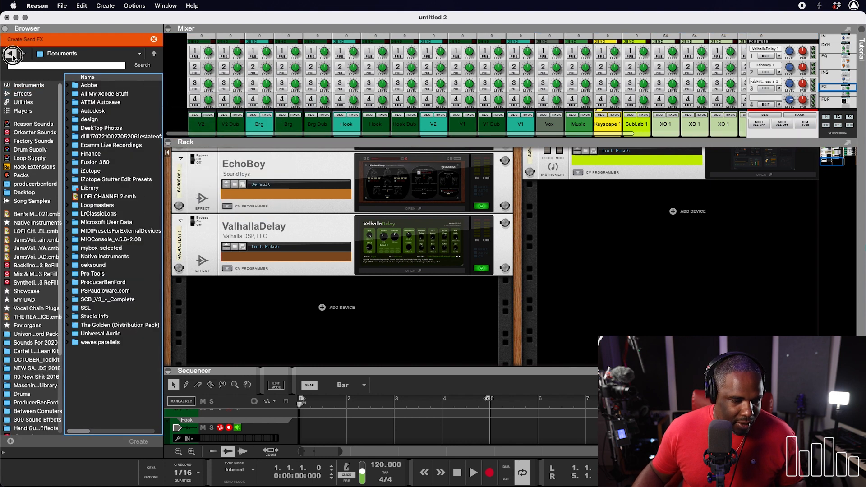
click(11, 54)
double_click(103, 243)
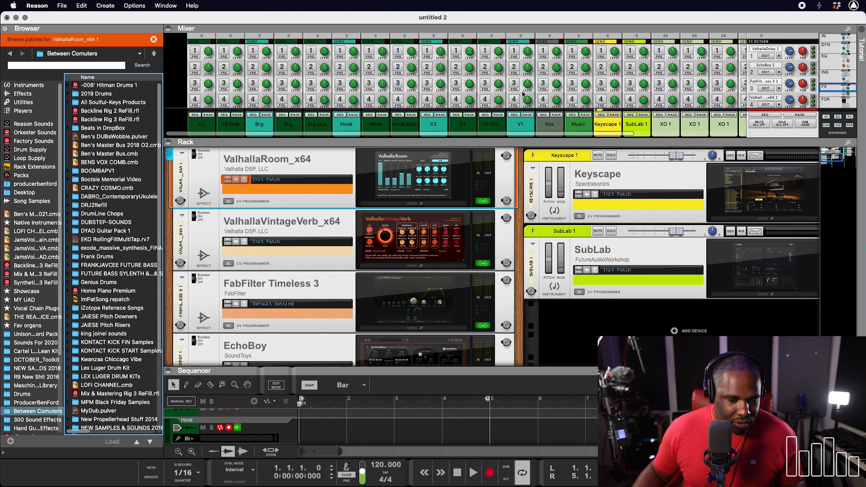
- On the back of the master section, move the ValhallaRoom cables from FX send and return 4 to FX send and return 7
key(Tab)
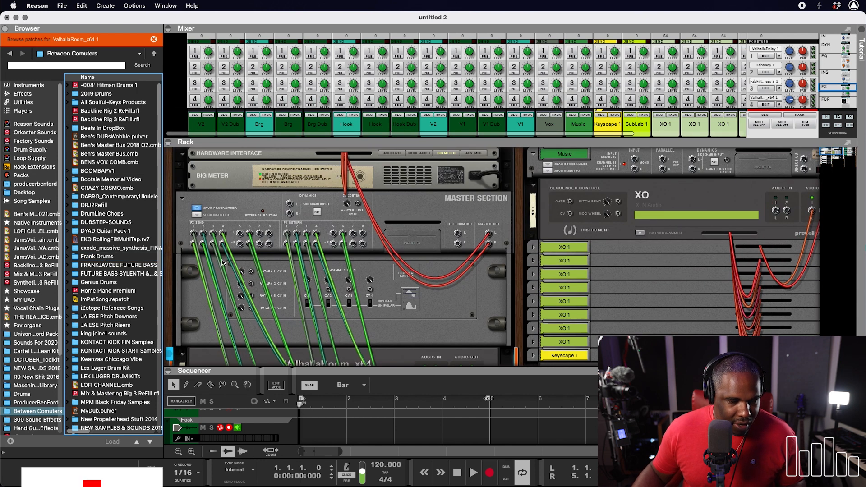
drag(223, 233, 263, 245)
drag(317, 233, 363, 246)
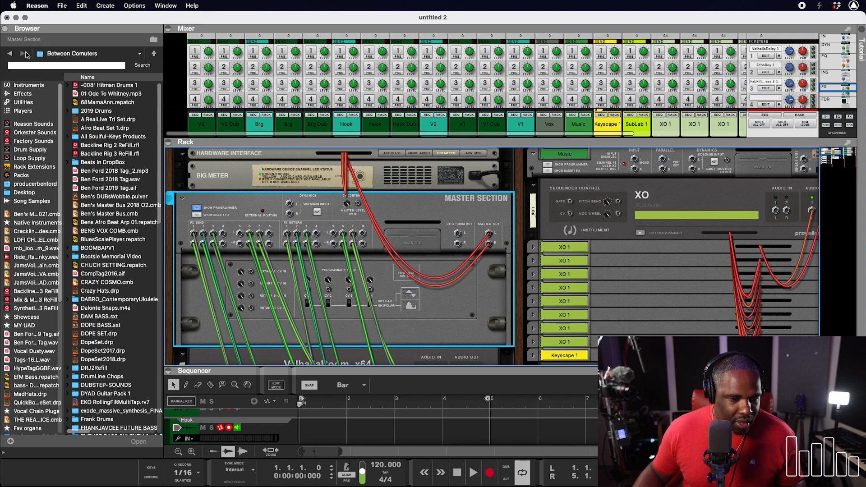
- Create another send effect from the mixer, reusing the earlier FabFilter search results and choosing FabFilter Pro-R
click(11, 54)
right_click(175, 79)
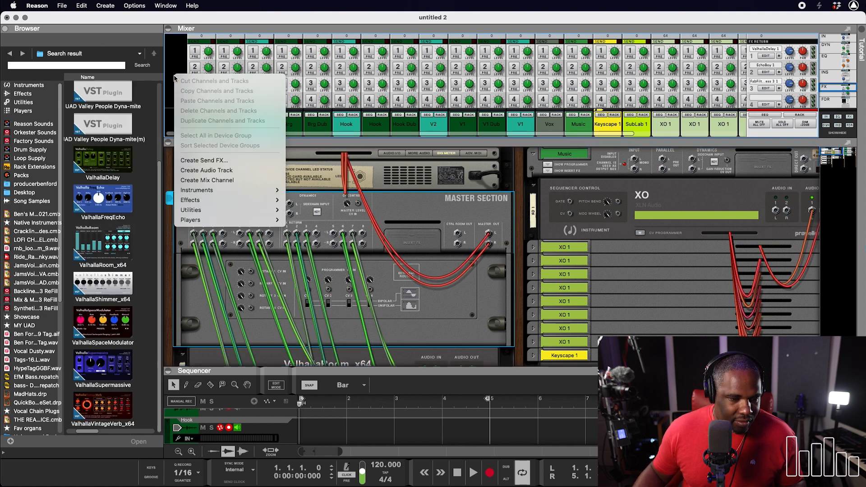
click(219, 156)
click(12, 54)
click(11, 54)
click(11, 54)
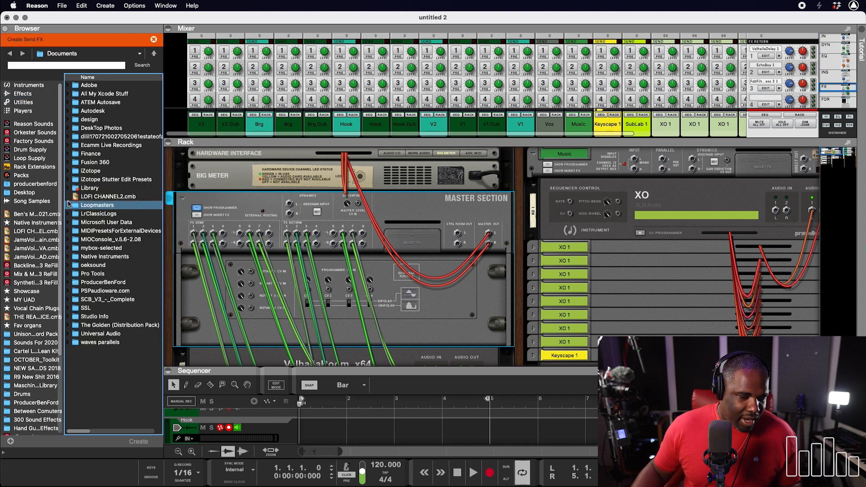
click(11, 54)
click(108, 218)
scroll(107, 218, left, 1)
scroll(108, 219, right, 1)
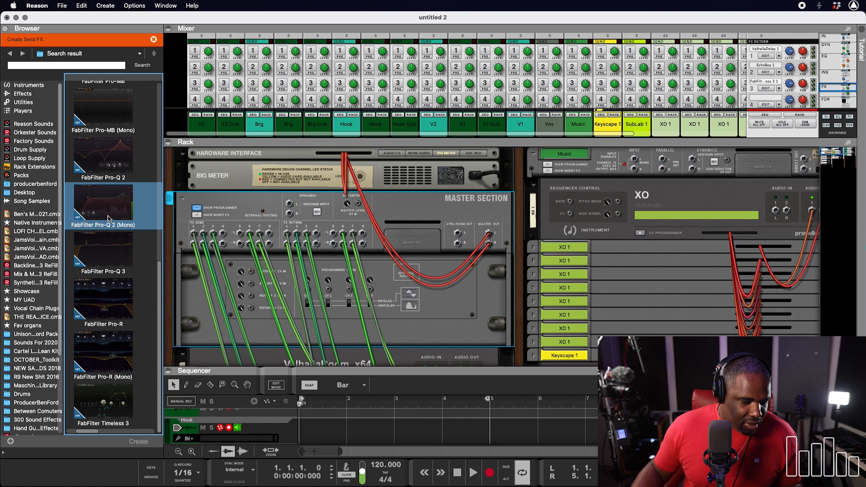
double_click(120, 299)
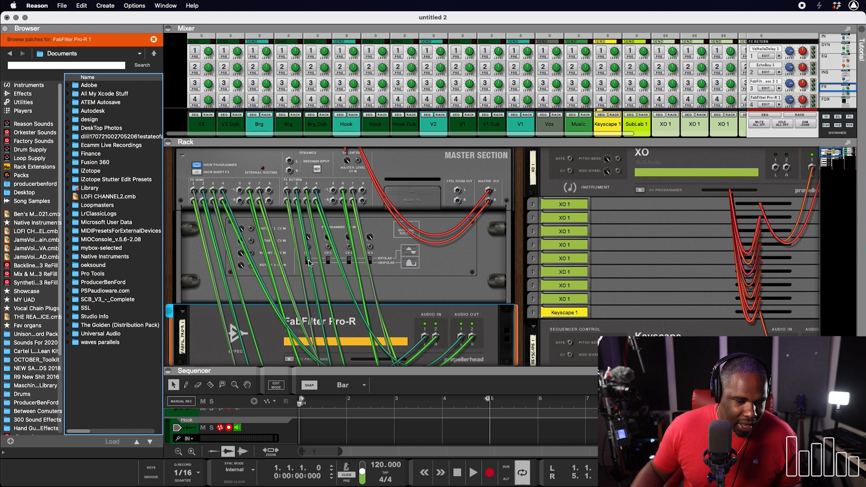
- Move the FabFilter Pro-R cables from FX send and return 4 to 8, and look over the sends in an enlarged mixer
drag(222, 191, 363, 201)
key(Tab)
drag(356, 139, 355, 367)
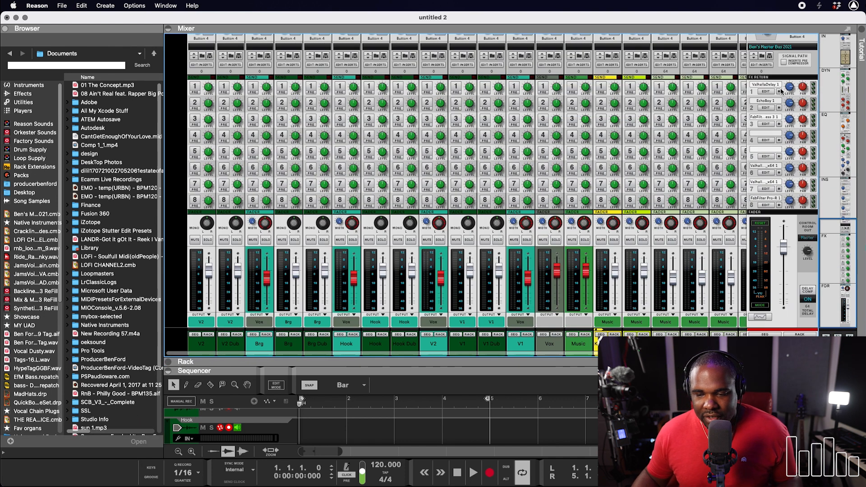
scroll(704, 102, right, 5)
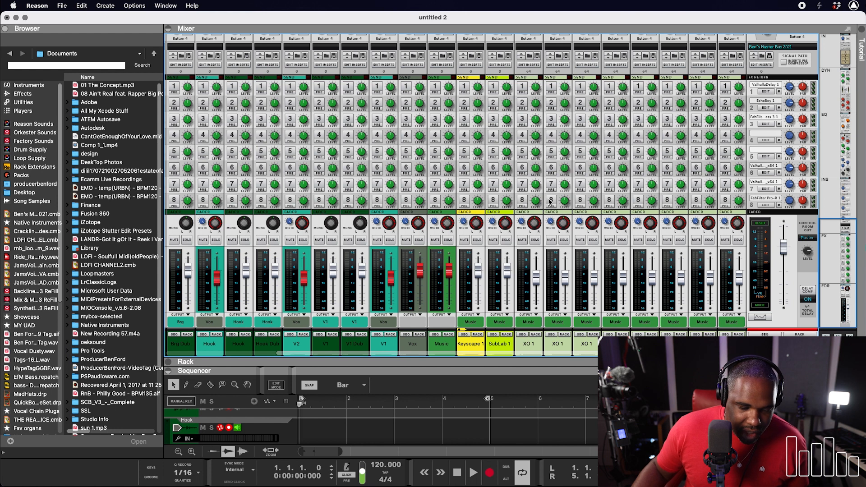
scroll(333, 308, left, 5)
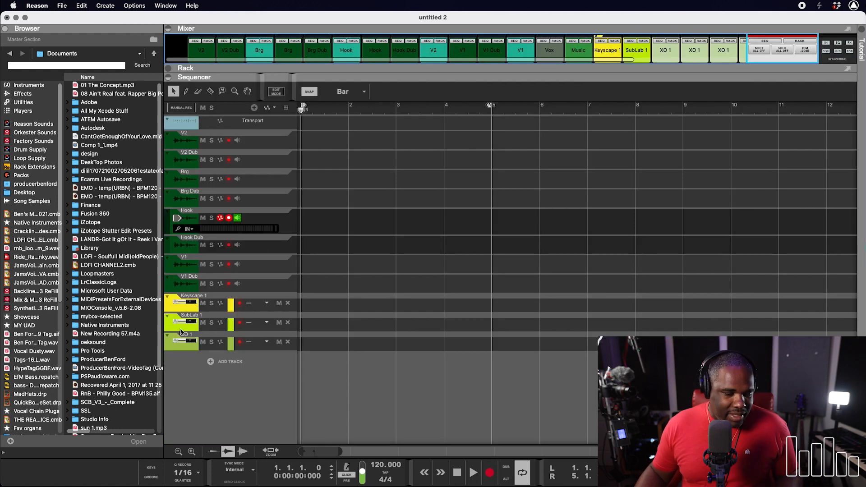
- Move the Keyscape 1, SubLab 1 and XO 1 tracks above the vocal tracks in the sequencer, directly below Transport
click(172, 307)
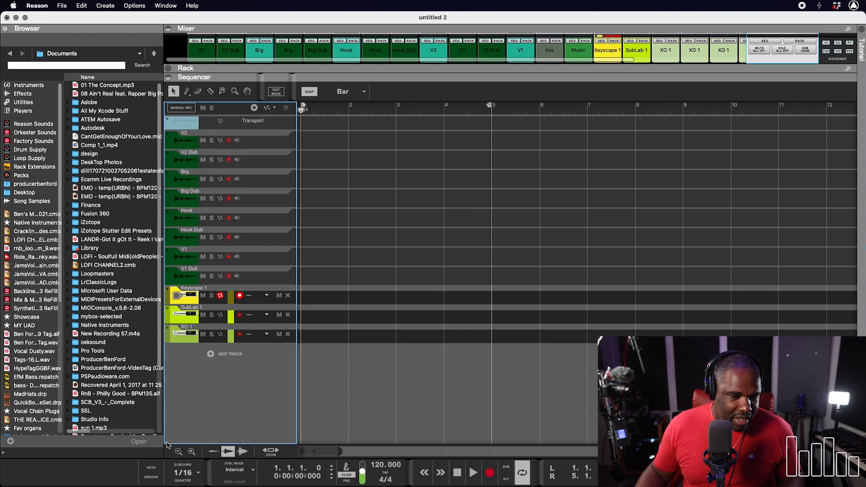
click(184, 359)
click(169, 235)
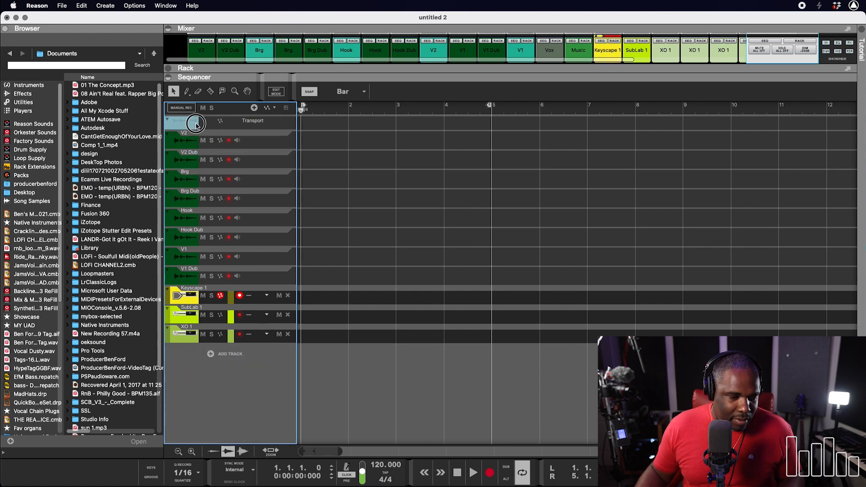
drag(167, 304, 167, 272)
drag(167, 304, 174, 130)
scroll(176, 395, down, 1)
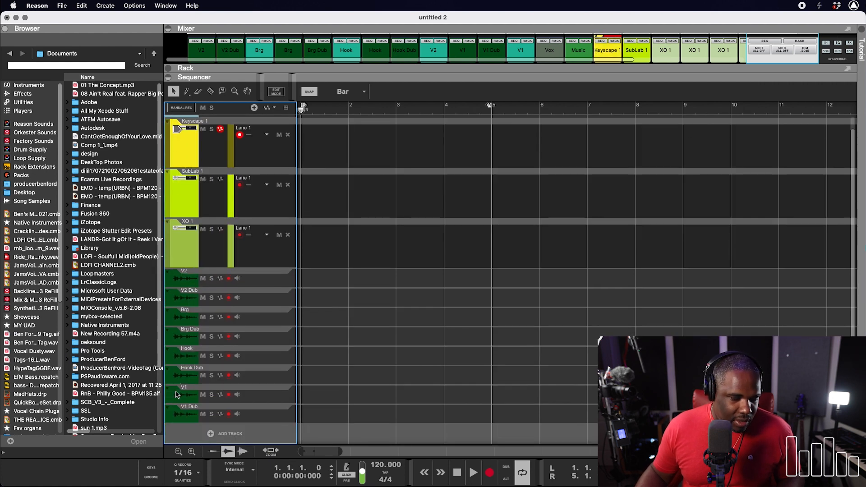
- Collapse the eight vocal audio tracks, from V2 to V1 Dub, in the sequencer track list
click(170, 420)
key(shift+g)
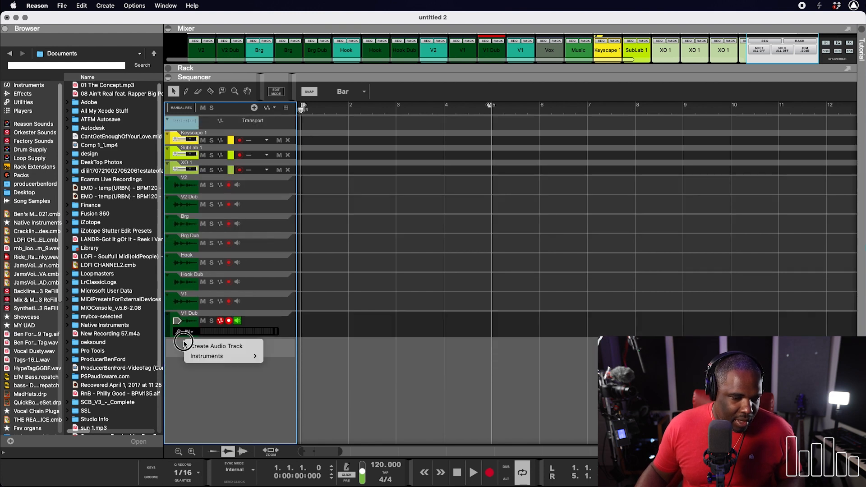
click(168, 318)
click(168, 313)
click(167, 296)
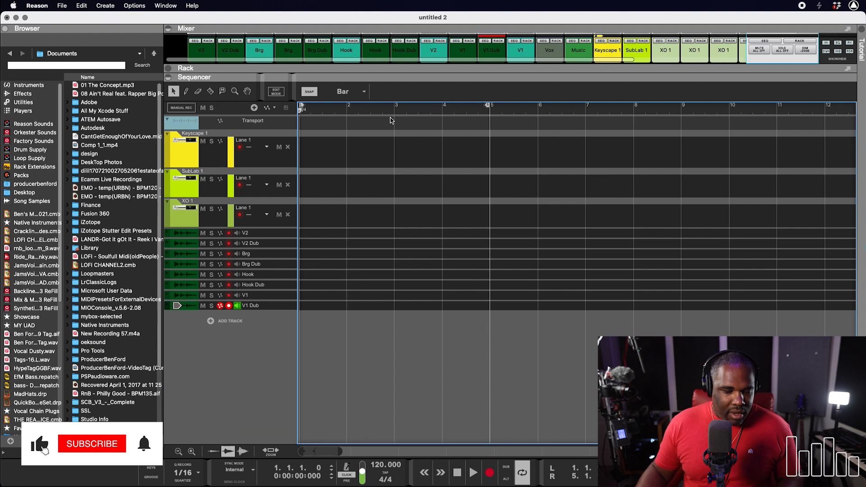
- Set the song tempo to 130 BPM and extend the loop's right locator to bar 9
key(space)
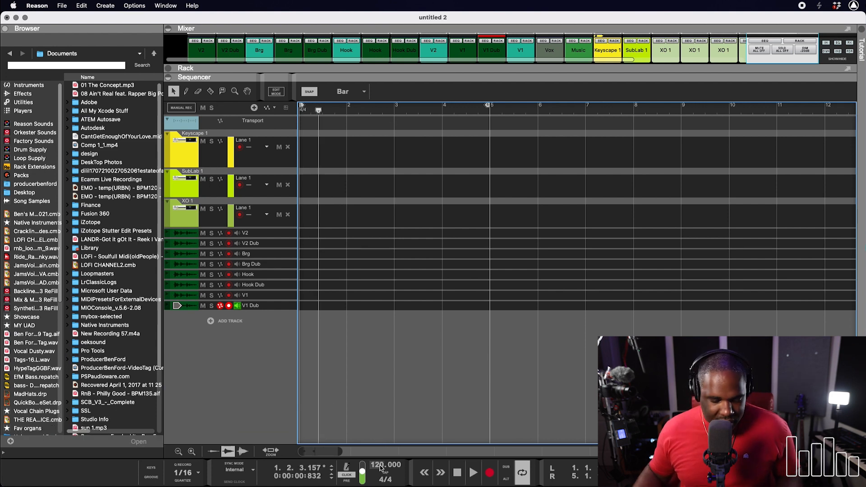
double_click(380, 467)
text(015)
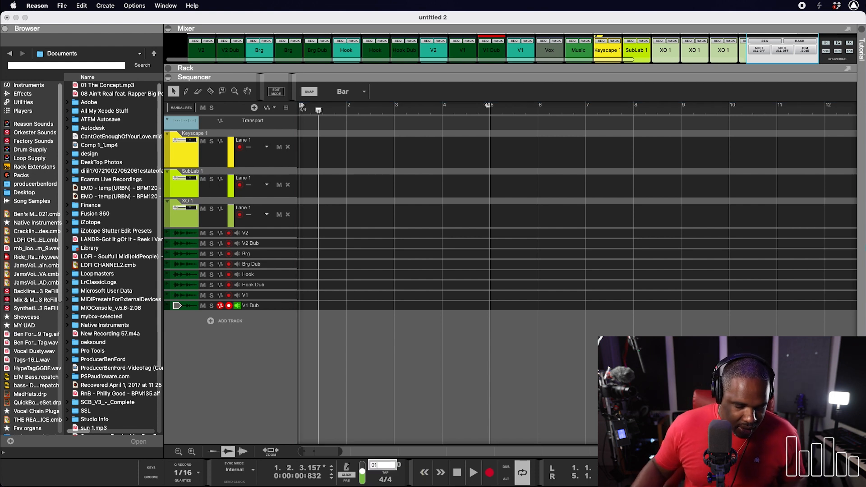
key(Return)
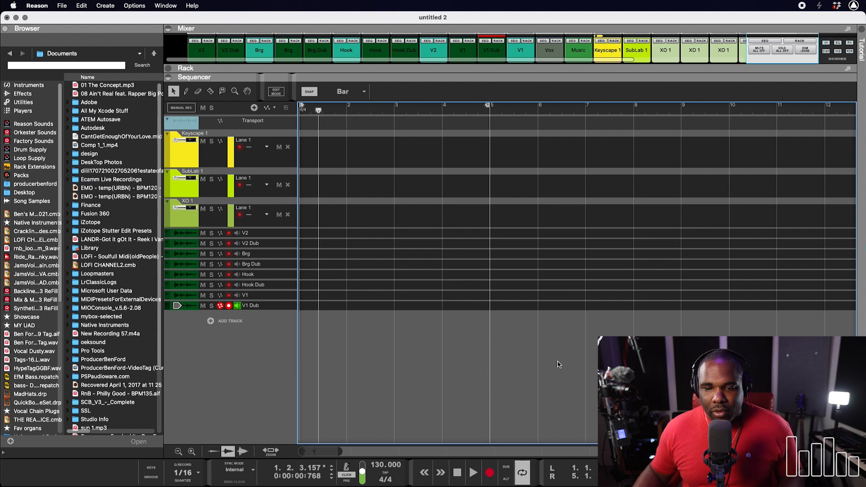
drag(488, 107, 678, 106)
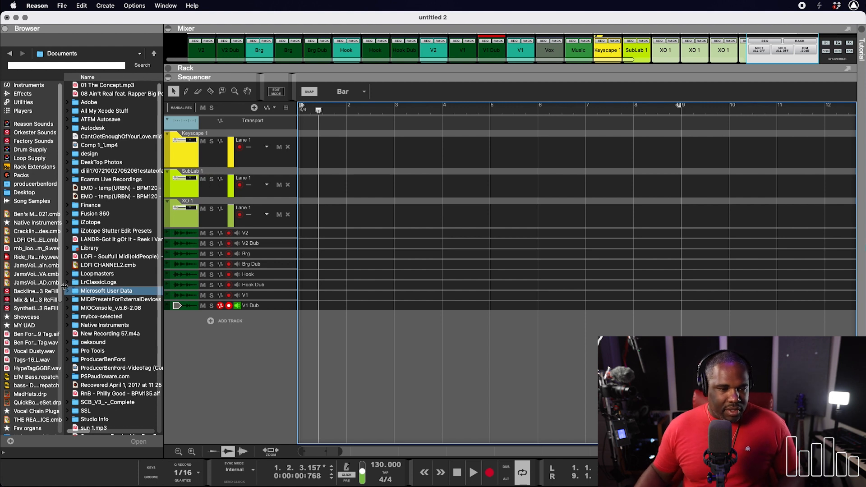
- Open the browser for creating a new instrument with the built-in devices listed
key(super+i)
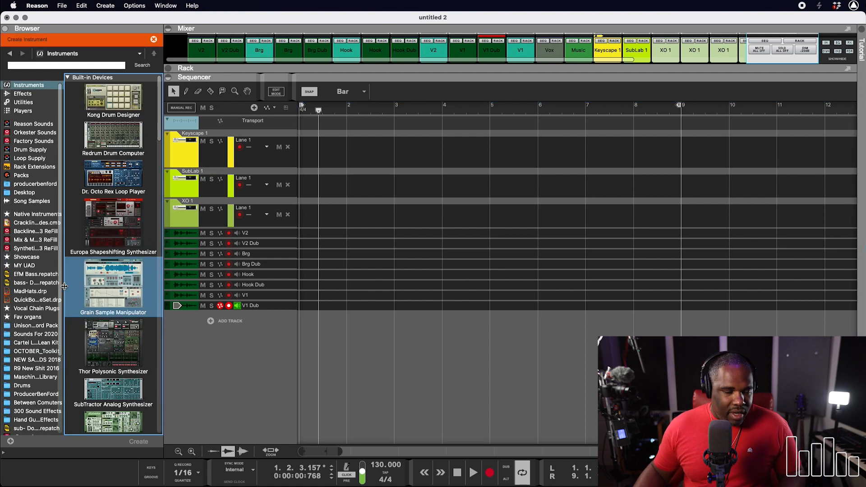
click(72, 3)
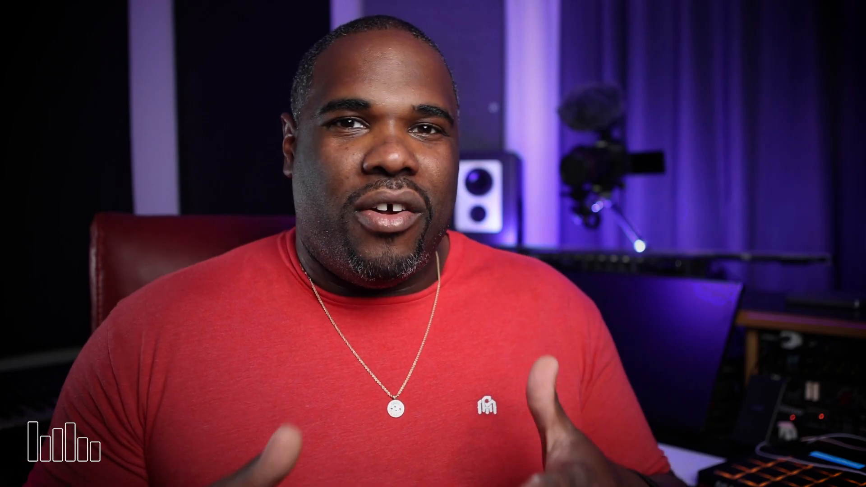